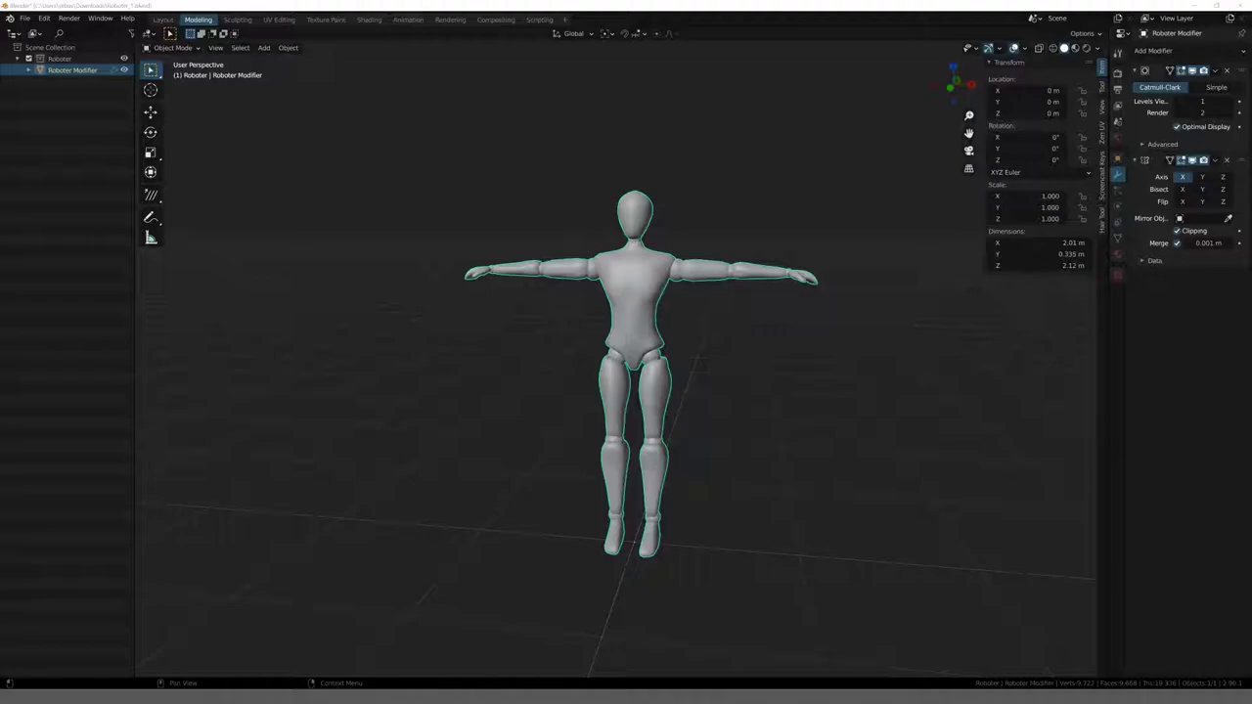
- Select the mannequin in front orthographic view and start scaling it down to about 0.88
left_click(591, 342)
key("KP_1")
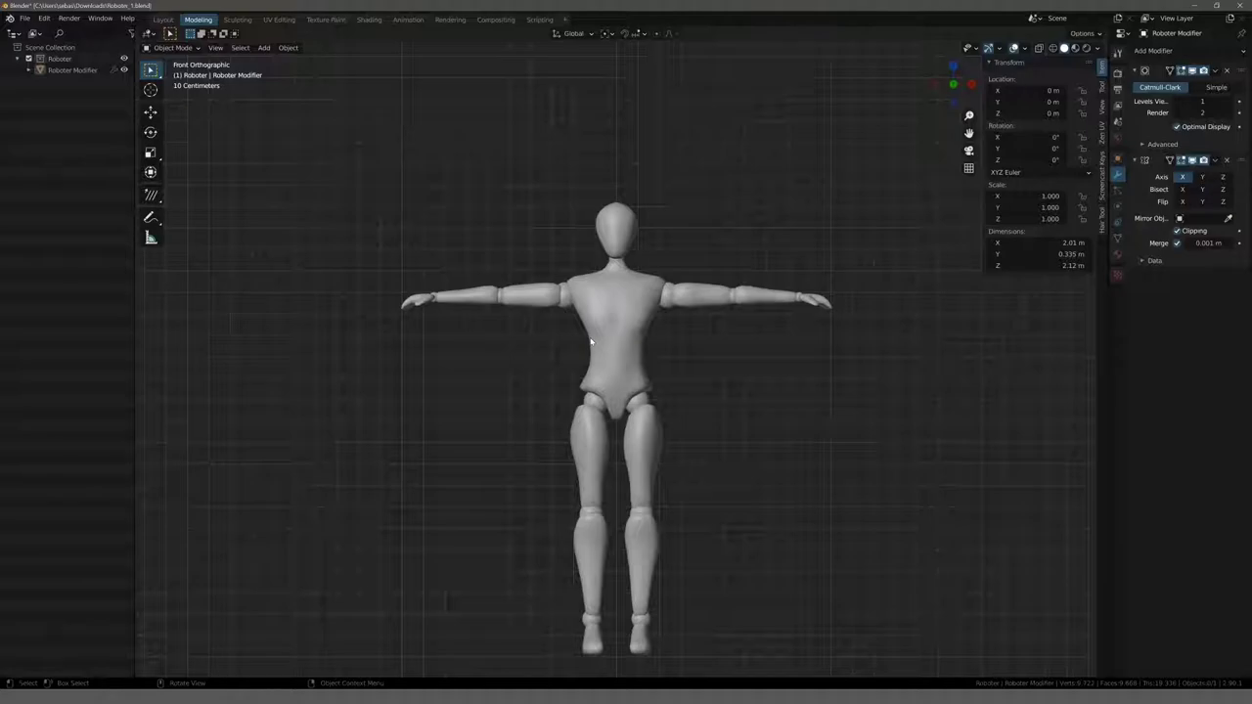
left_click(616, 303)
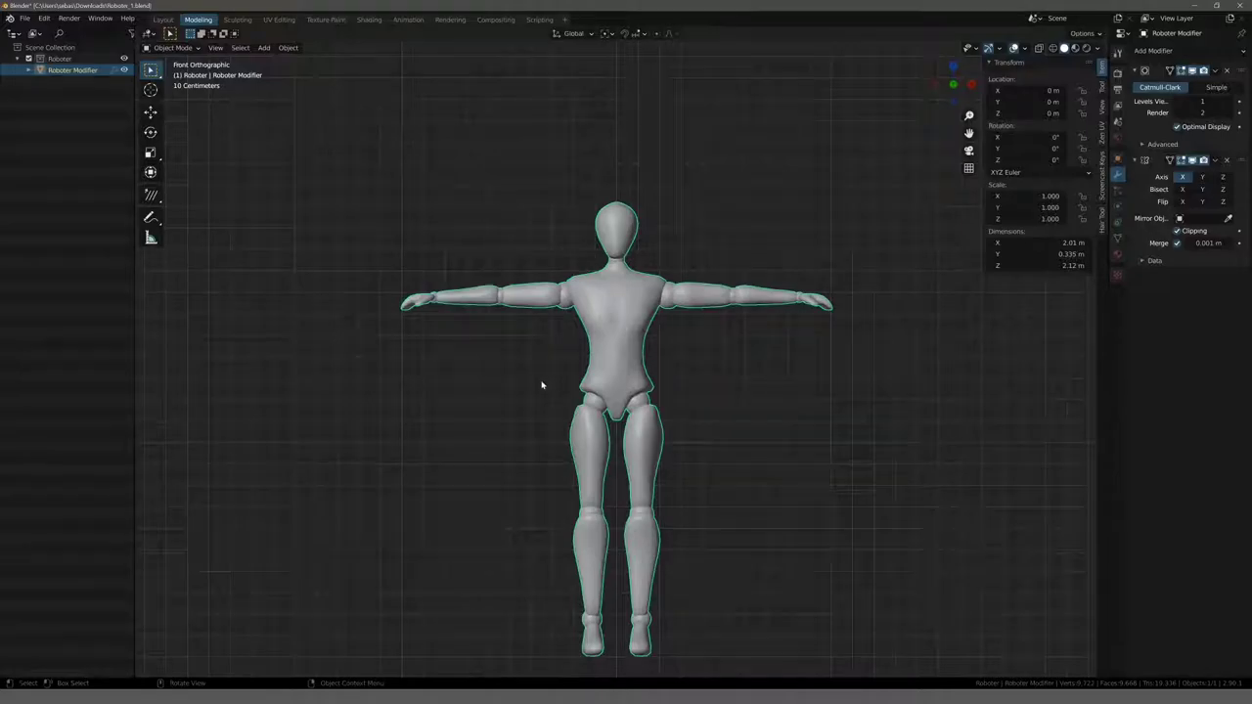
key("s")
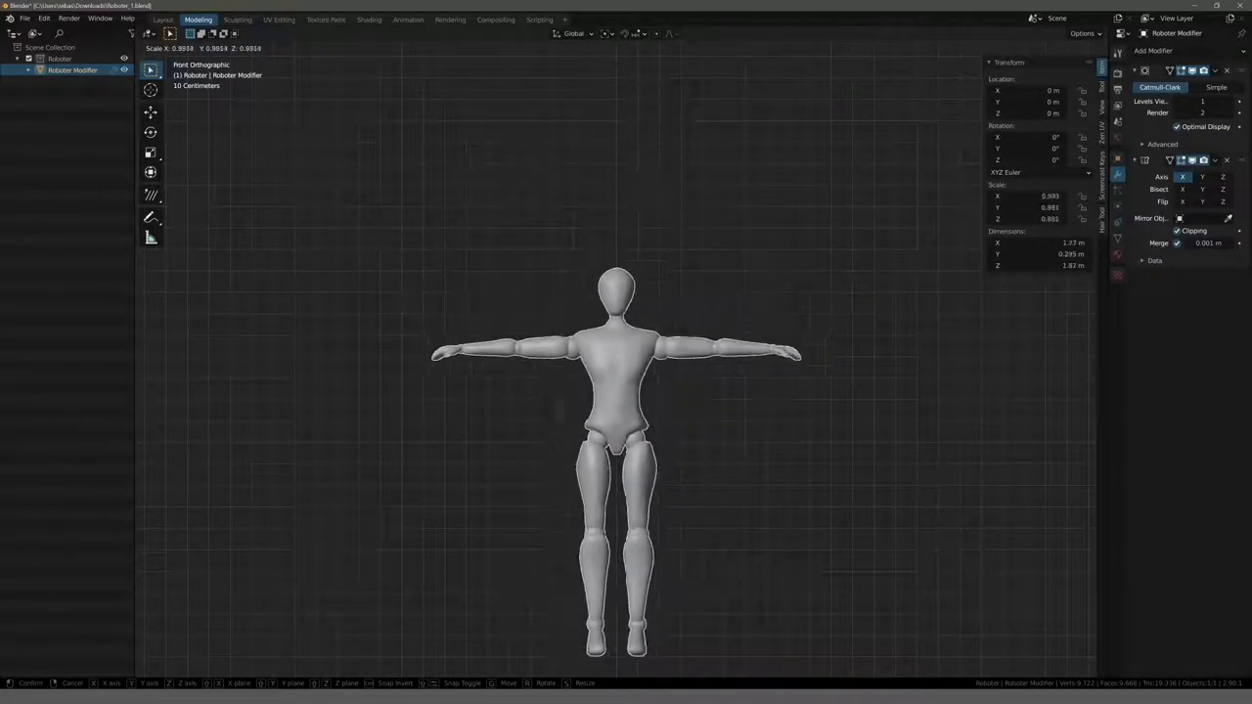
- Cancel the scaling so the mannequin stays at 1.000, then orbit into perspective
left_click(562, 371)
scroll(619, 374, "down", 4)
scroll(619, 374, "down", 6)
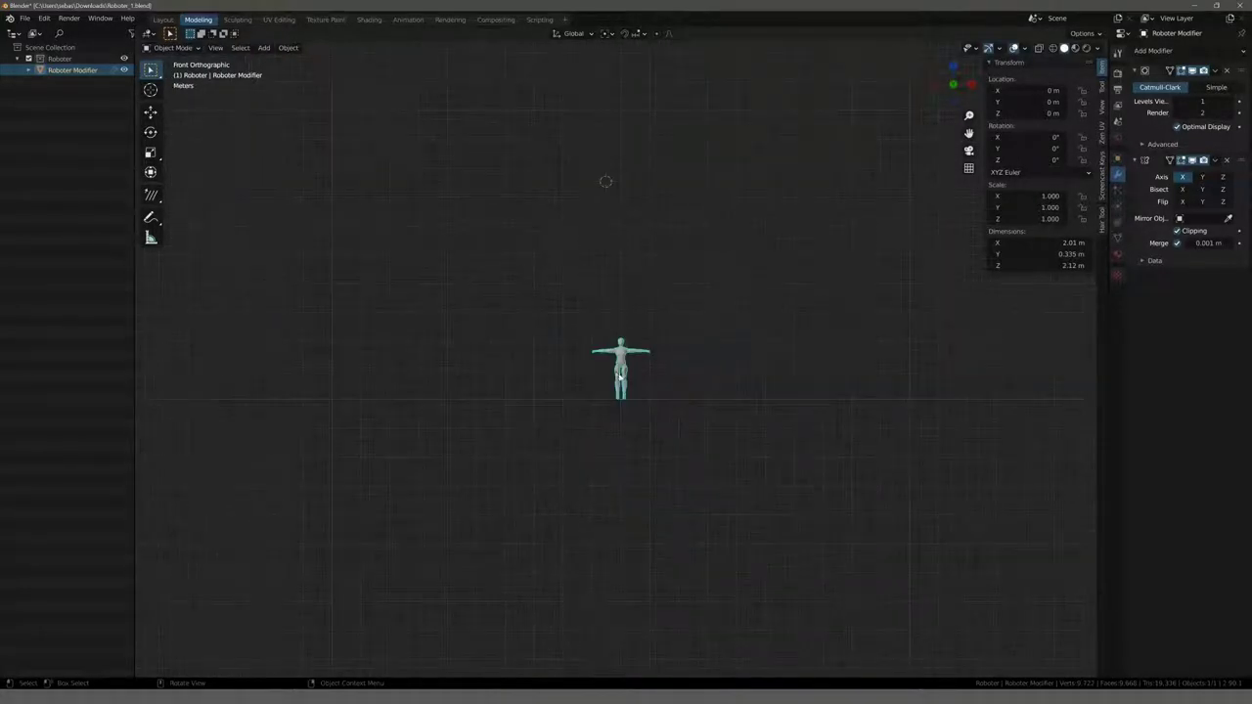
scroll(619, 374, "down", 3)
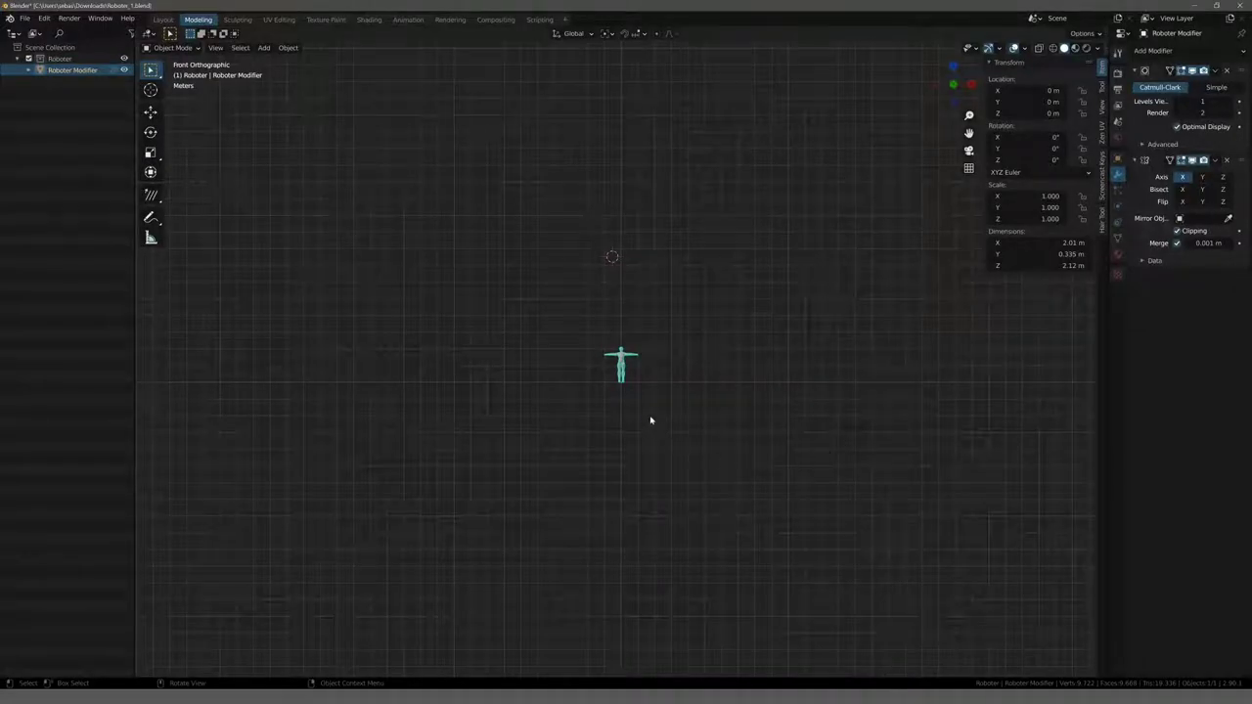
scroll(645, 411, "up", 8)
mouse_move(634, 391)
middle_mouse_down()
mouse_move(388, 374)
mouse_move(656, 413)
mouse_move(877, 389)
mouse_move(613, 383)
mouse_move(649, 387)
middle_mouse_up()
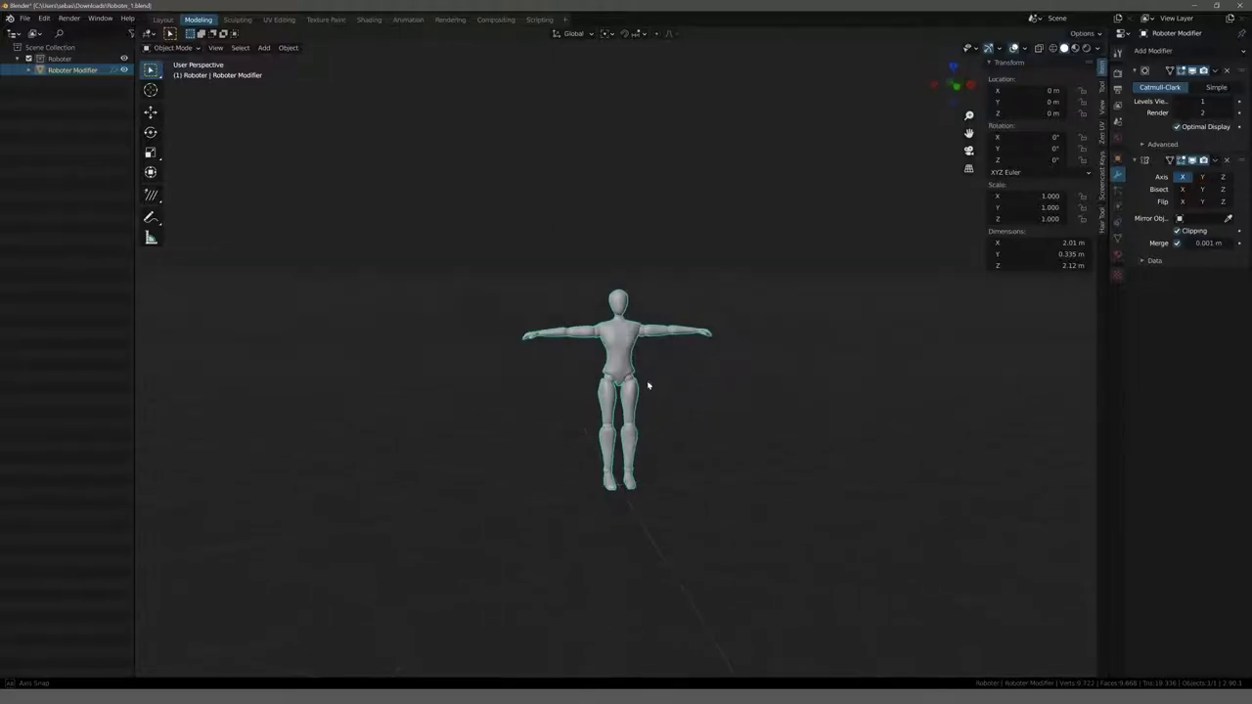
- Inspect the mannequin's mesh in Edit Mode, then return to Object Mode near front view
key("Tab")
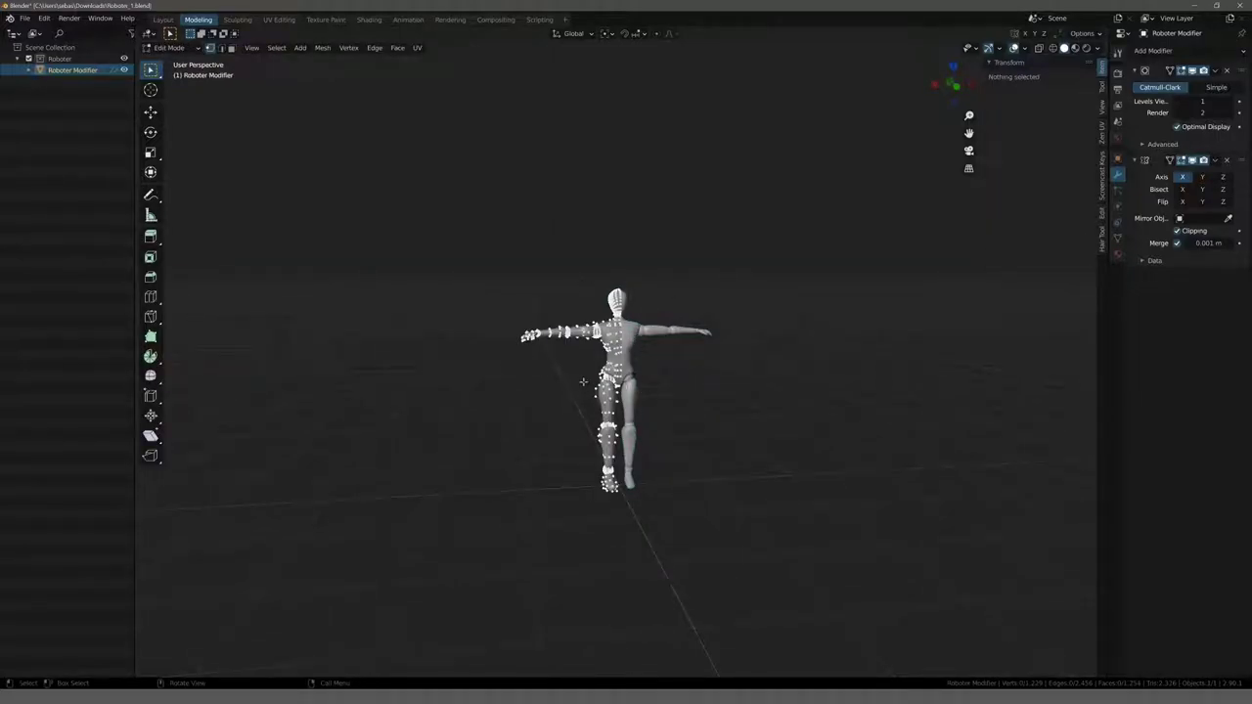
key("Tab")
scroll(662, 419, "up", 3)
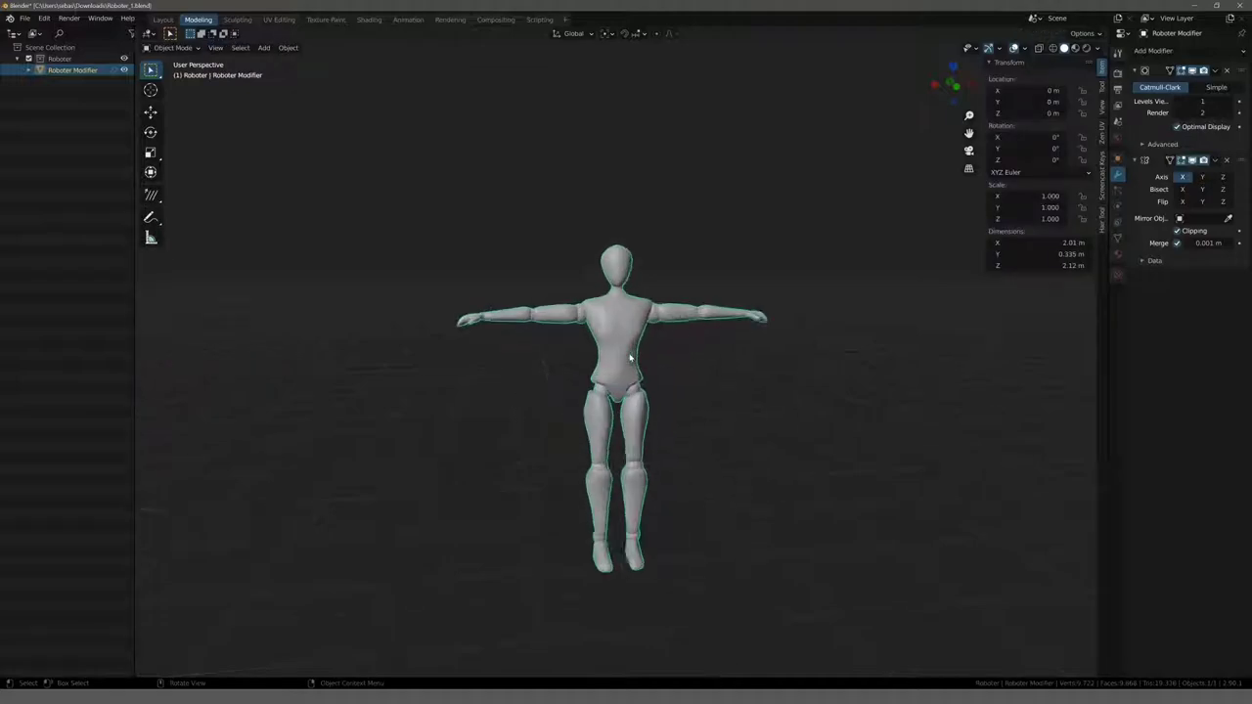
scroll(630, 358, "up", 3)
middle_click_drag(621, 373, 645, 370)
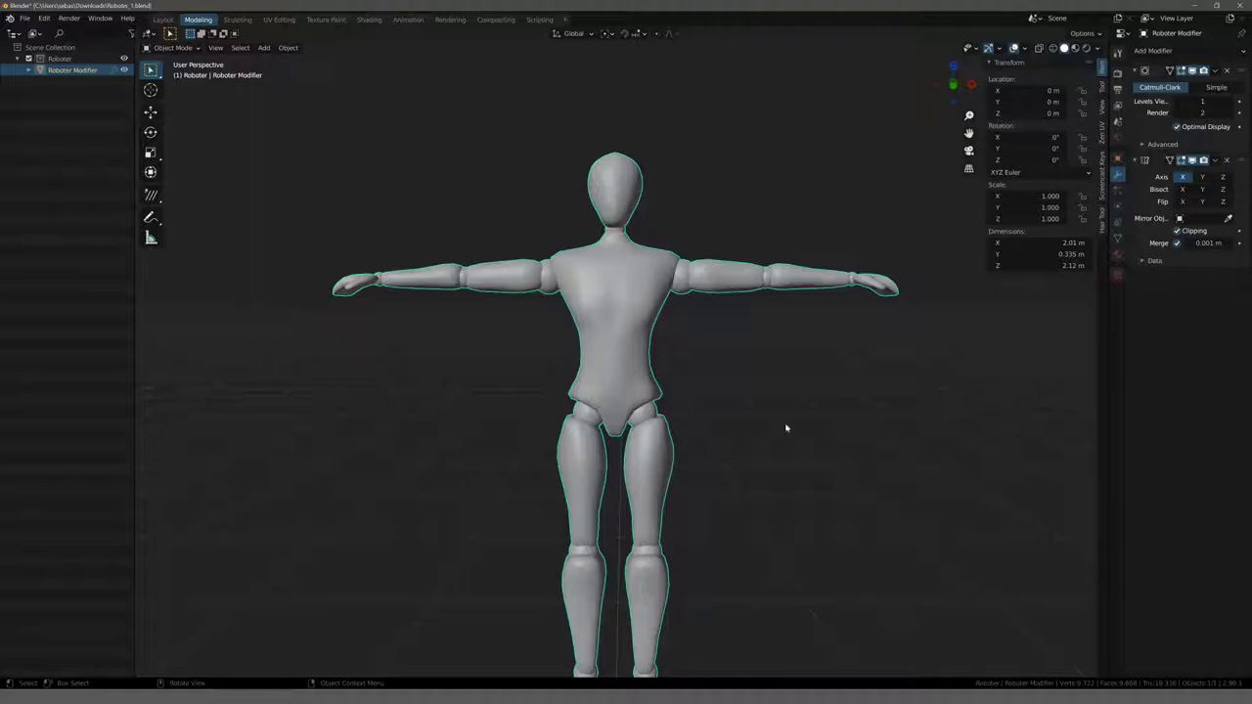
- Apply the Subdivision modifier and inspect the resulting mesh in Edit Mode
left_click(1214, 70)
left_click(1209, 86)
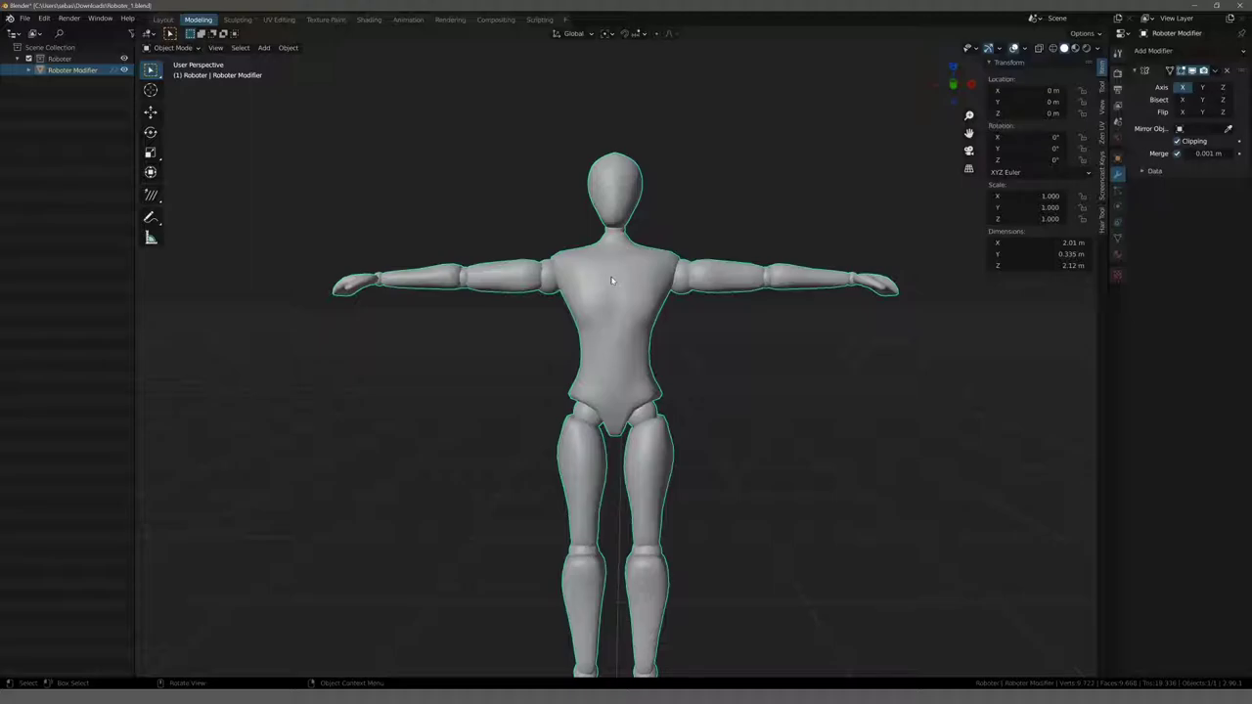
key("Tab")
mouse_move(558, 238)
middle_mouse_down()
mouse_move(587, 244)
mouse_move(899, 182)
middle_mouse_up()
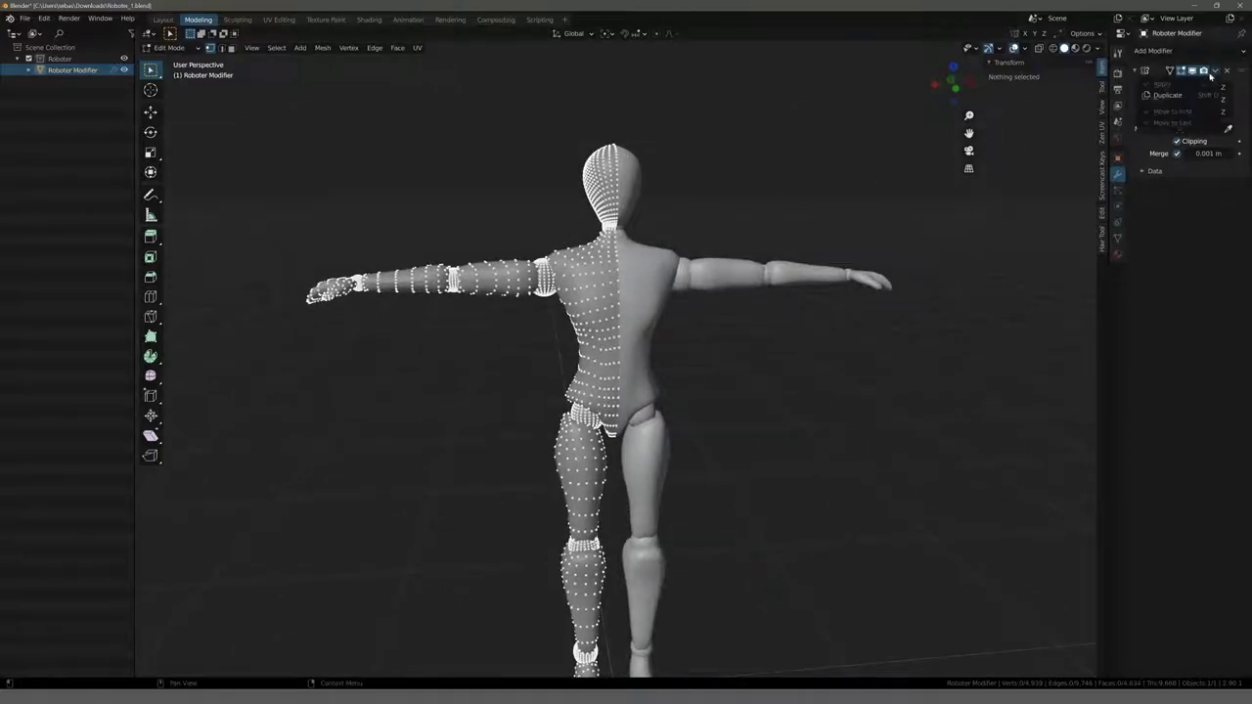
key("Tab")
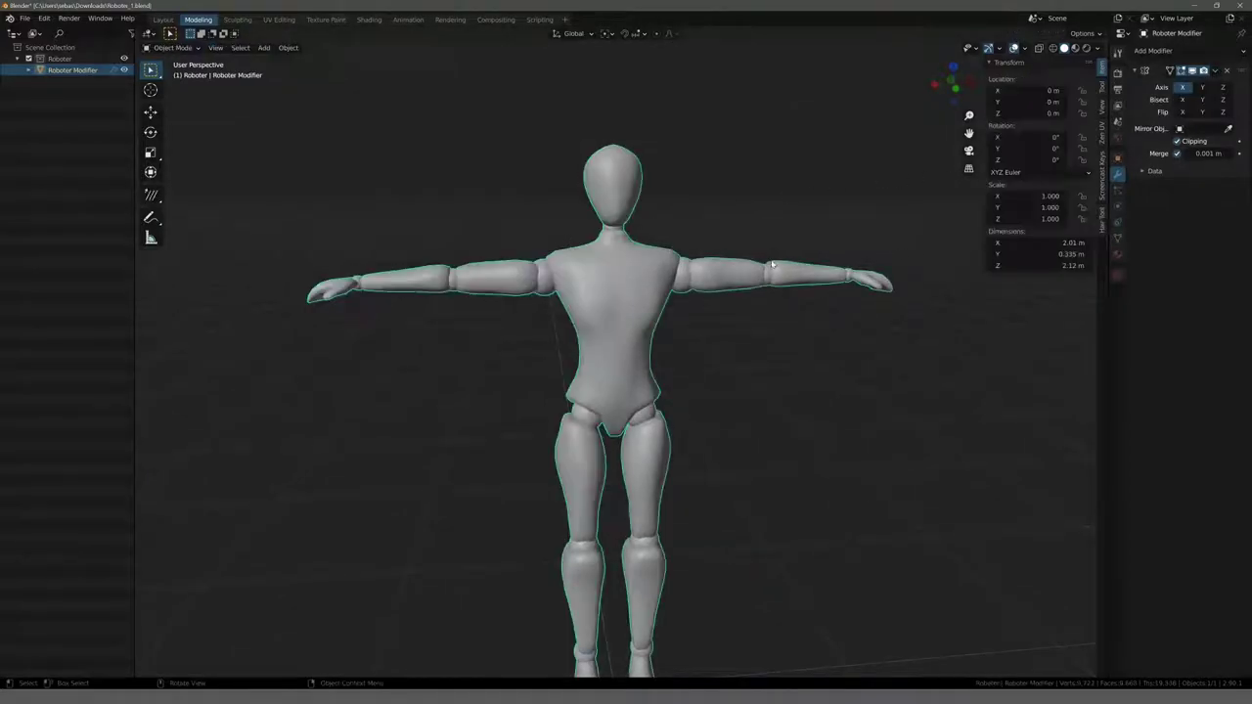
- Apply the Mirror modifier and check the mirrored mesh in Edit Mode
left_click(1216, 72)
left_click(1211, 84)
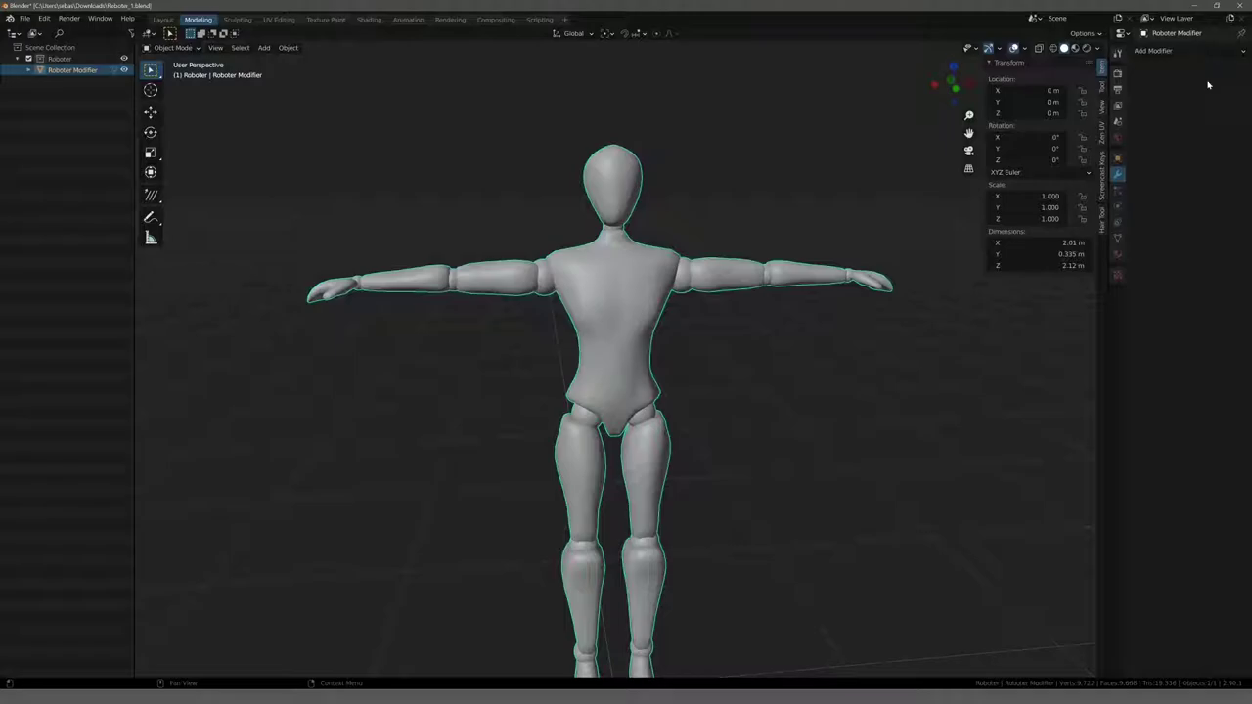
key("Tab")
key("Tab")
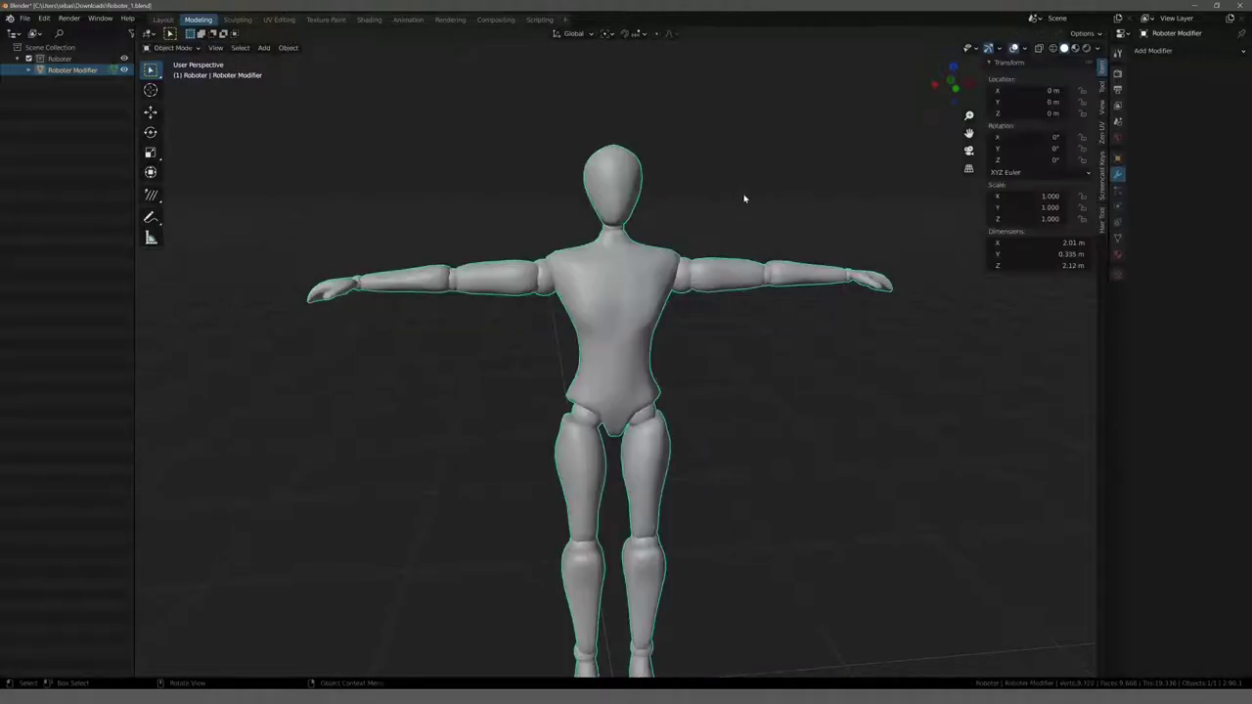
mouse_move(743, 199)
middle_mouse_down()
mouse_move(554, 201)
mouse_move(469, 182)
mouse_move(698, 201)
middle_mouse_up()
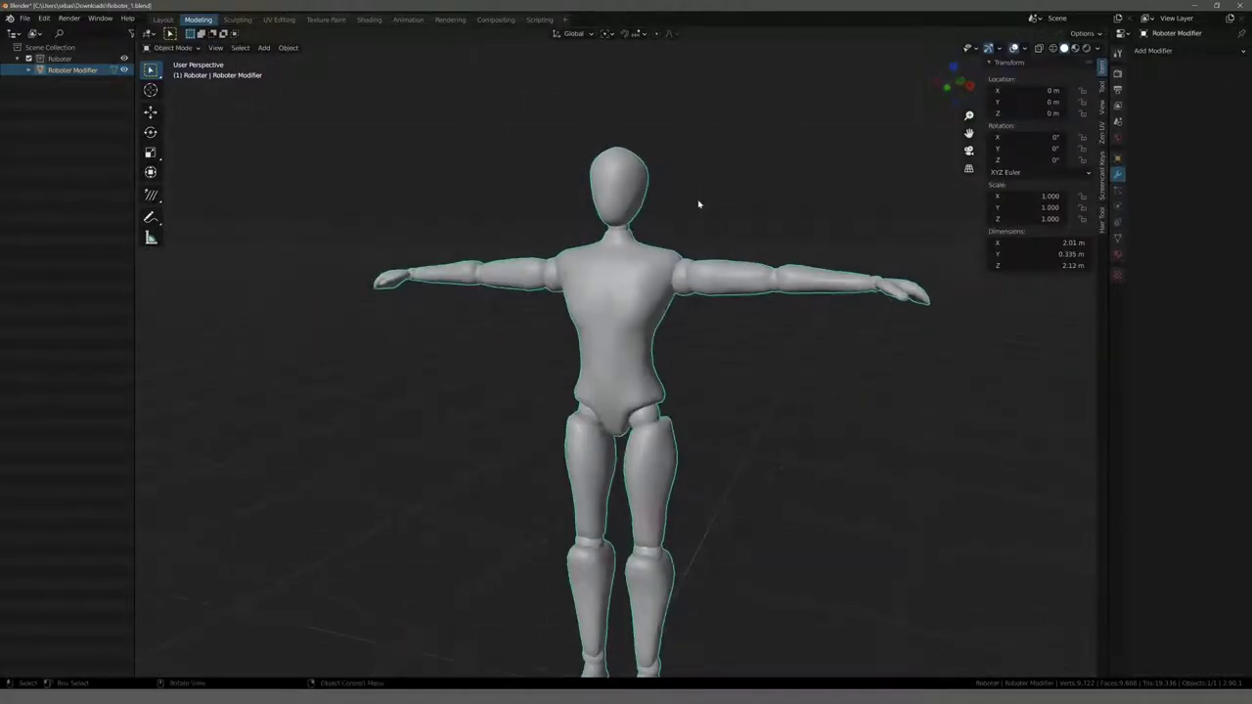
- Shrink the mannequin to about 0.945 (1.9 × 0.317 × 2 m) and apply all transforms
key("KP_1")
scroll(670, 228, "down", 2)
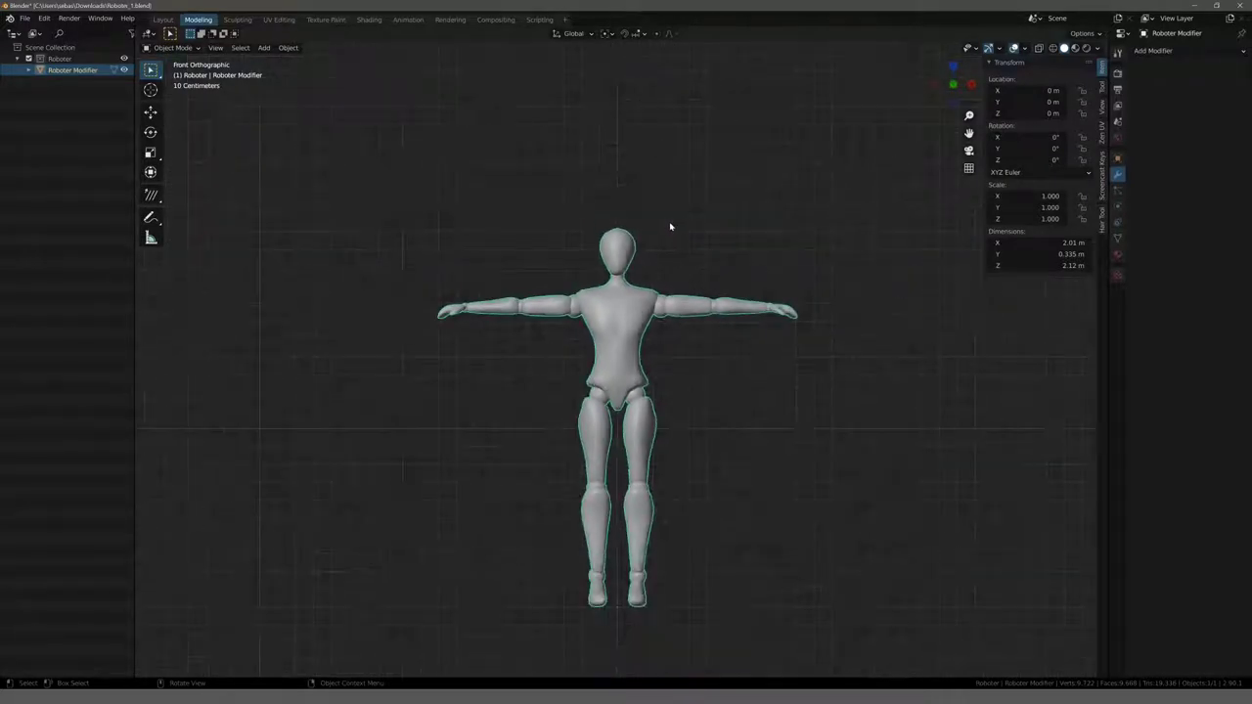
scroll(670, 228, "up", 1)
scroll(670, 229, "down", 1)
scroll(669, 233, "down", 2)
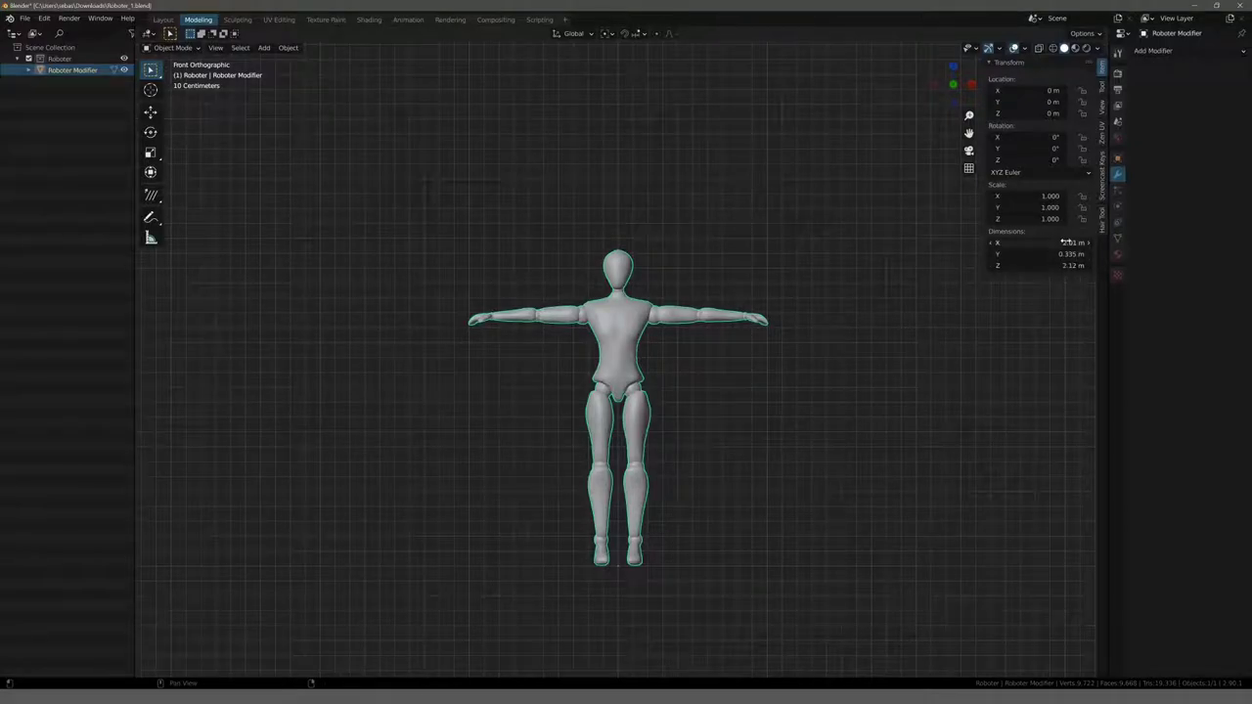
left_click(822, 362)
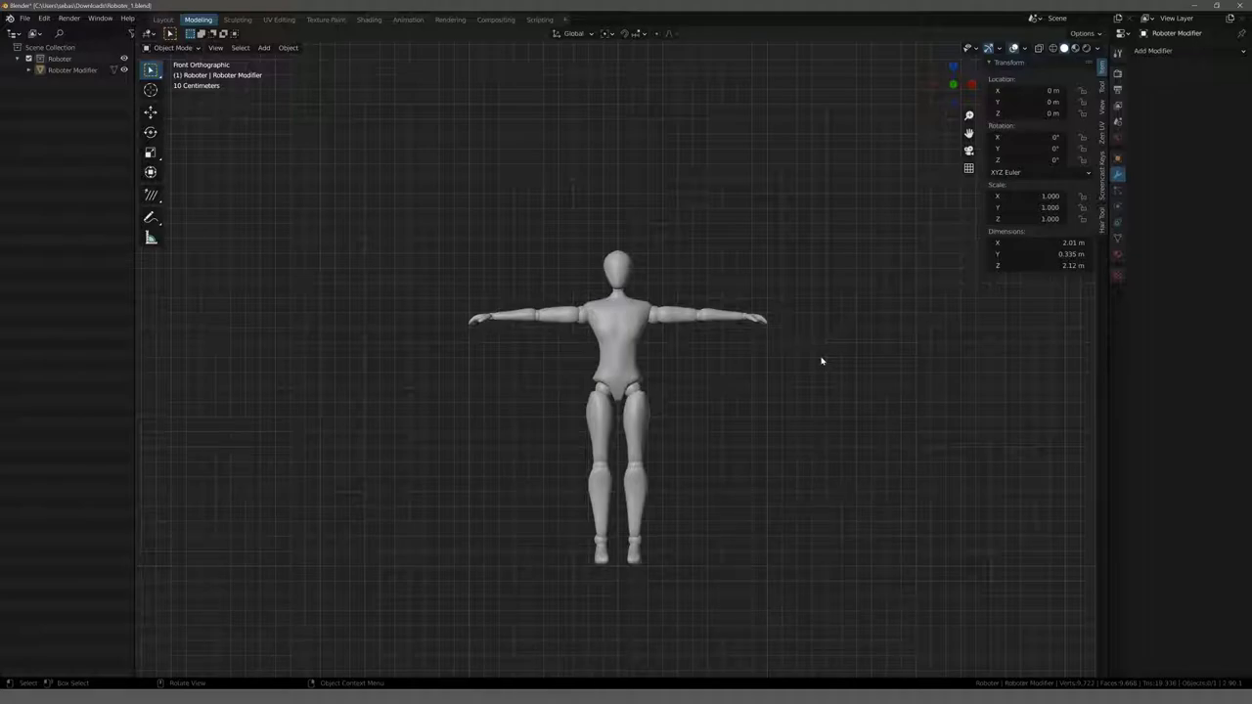
left_click(591, 312)
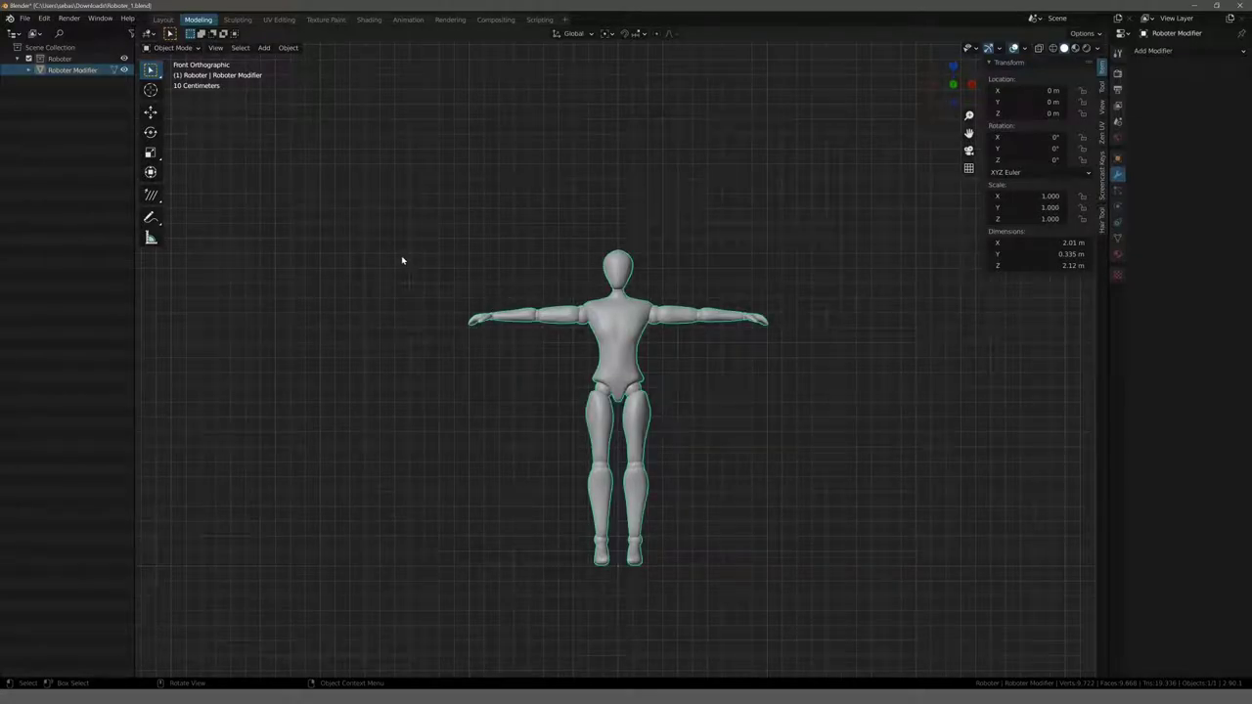
key("s")
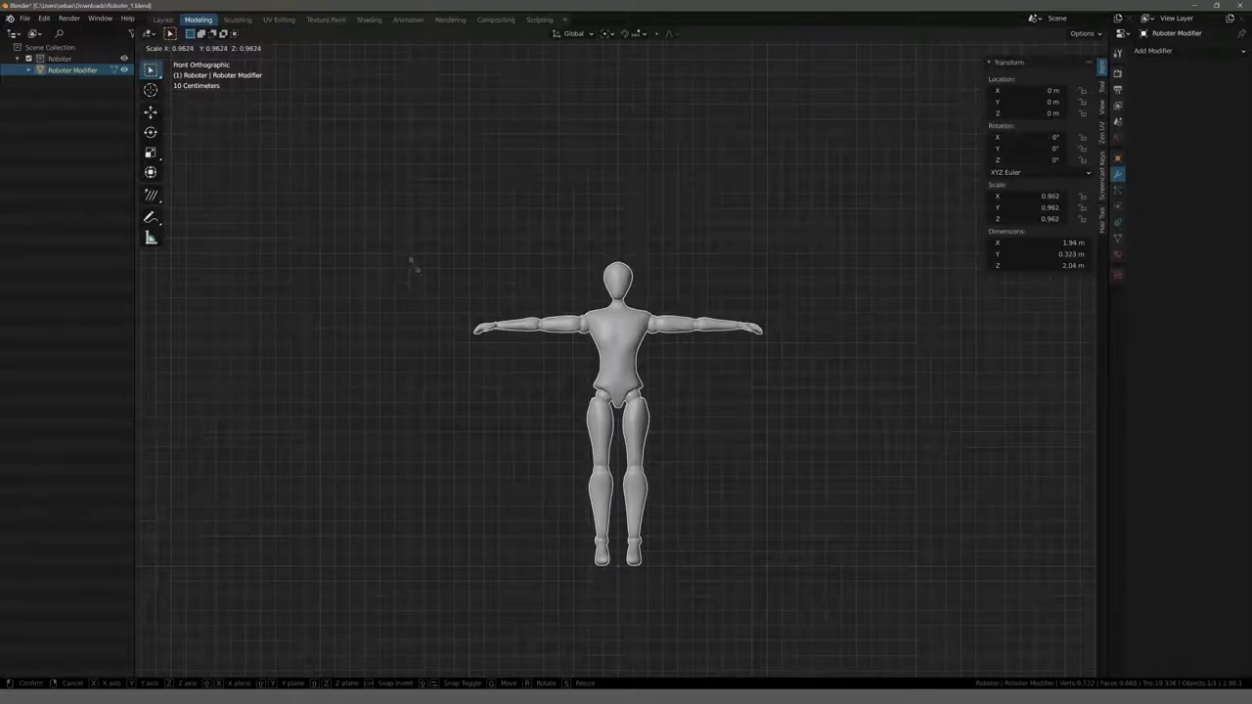
left_click(418, 270)
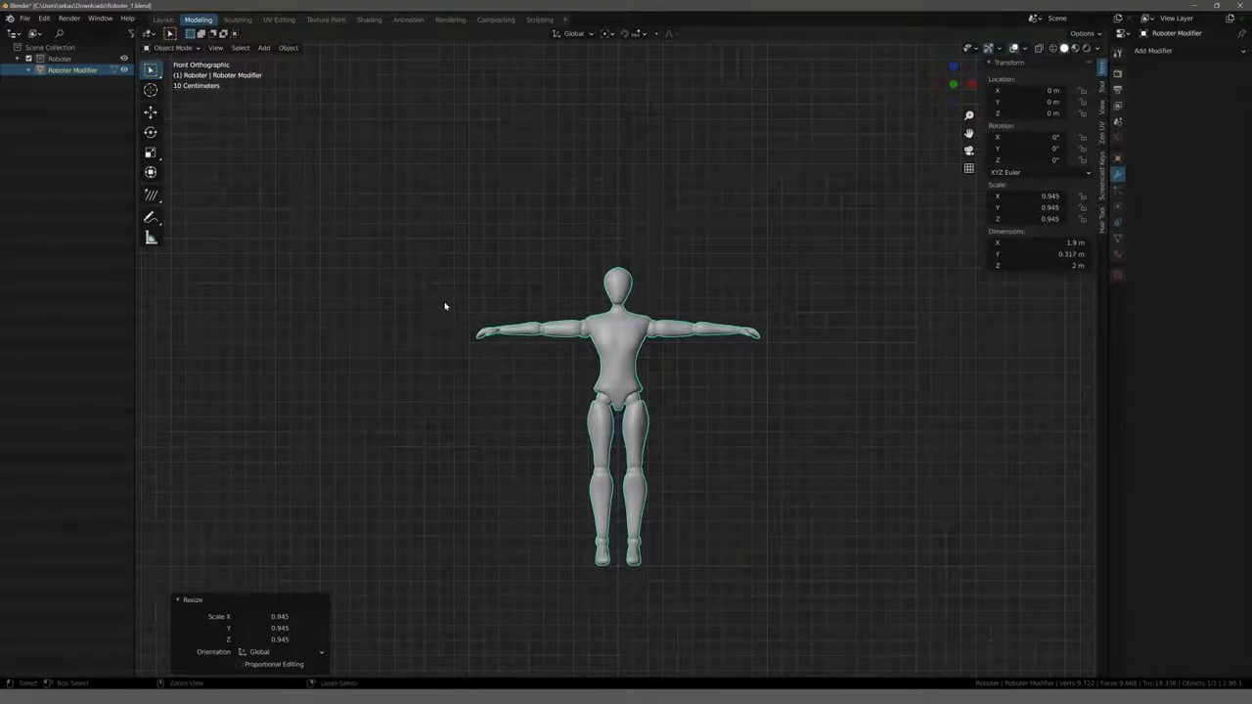
key("ctrl+a")
left_click(445, 304)
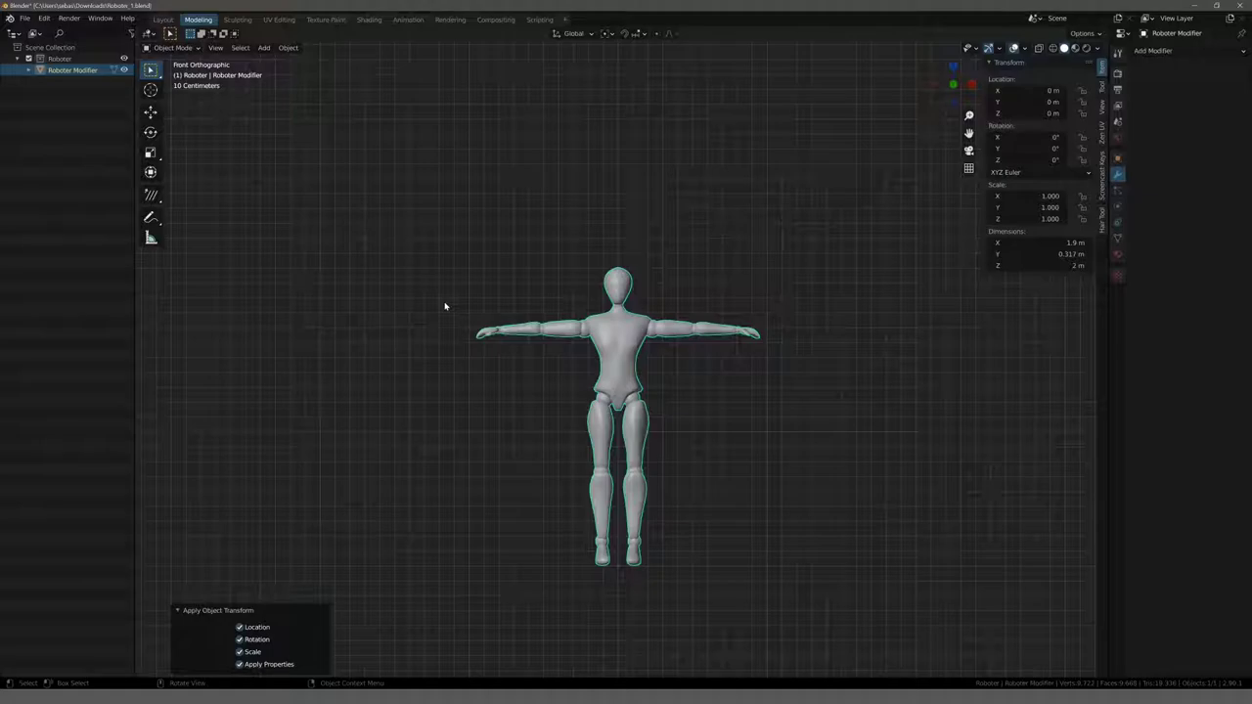
- Zoom in on the feet and lower the mannequin vertically in two small moves
scroll(652, 597, "up", 8)
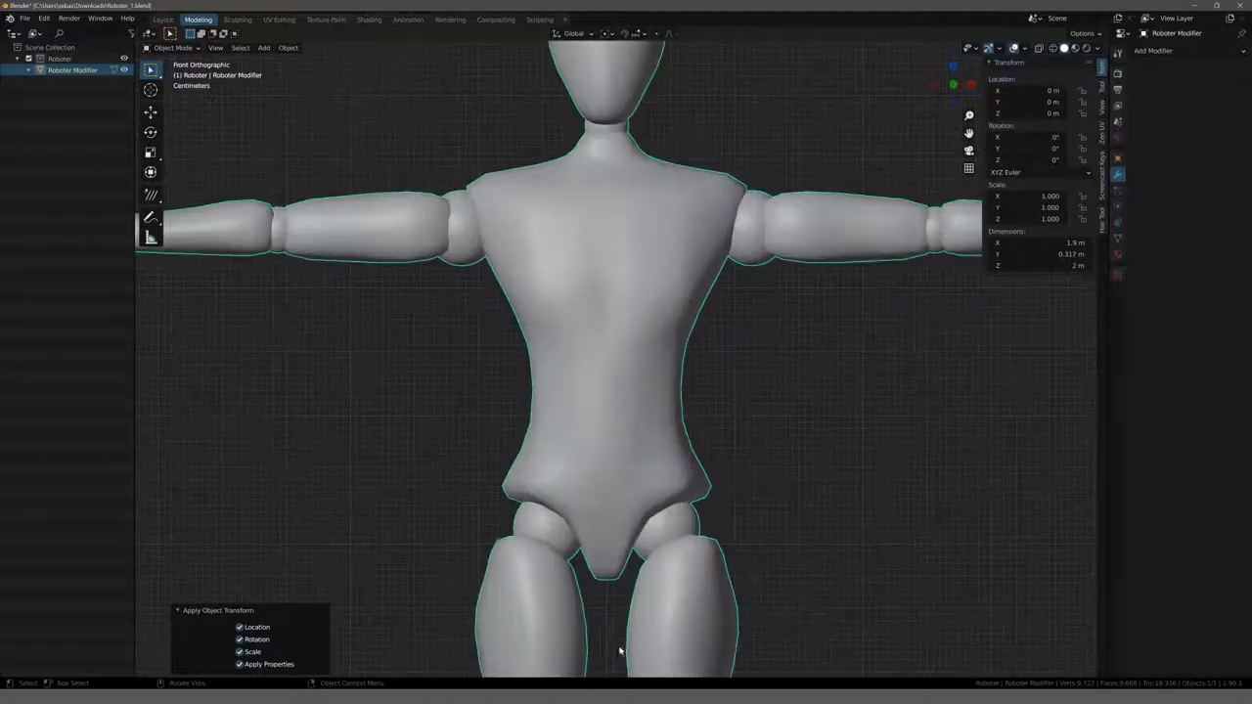
mouse_move(620, 654)
middle_mouse_down("shift")
mouse_move(540, 274)
mouse_move(576, 425)
middle_mouse_up("shift")
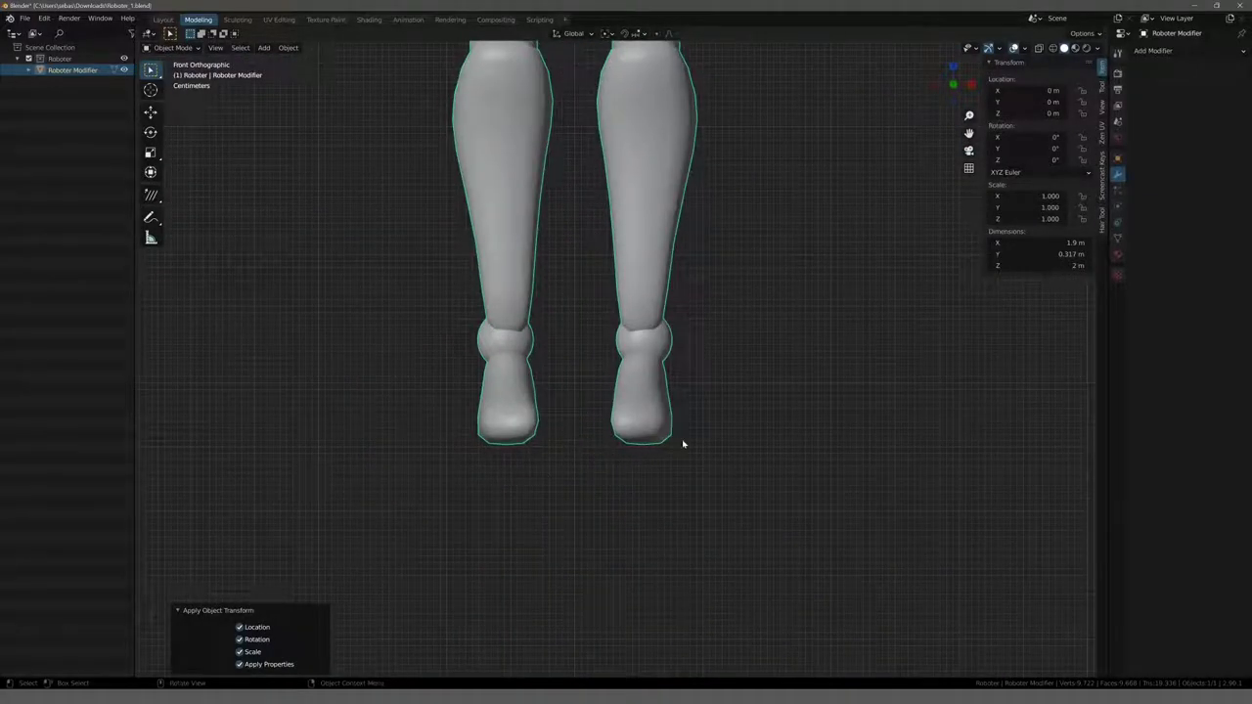
scroll(501, 455, "up", 3)
middle_click_drag(576, 519, 576, 478, "shift")
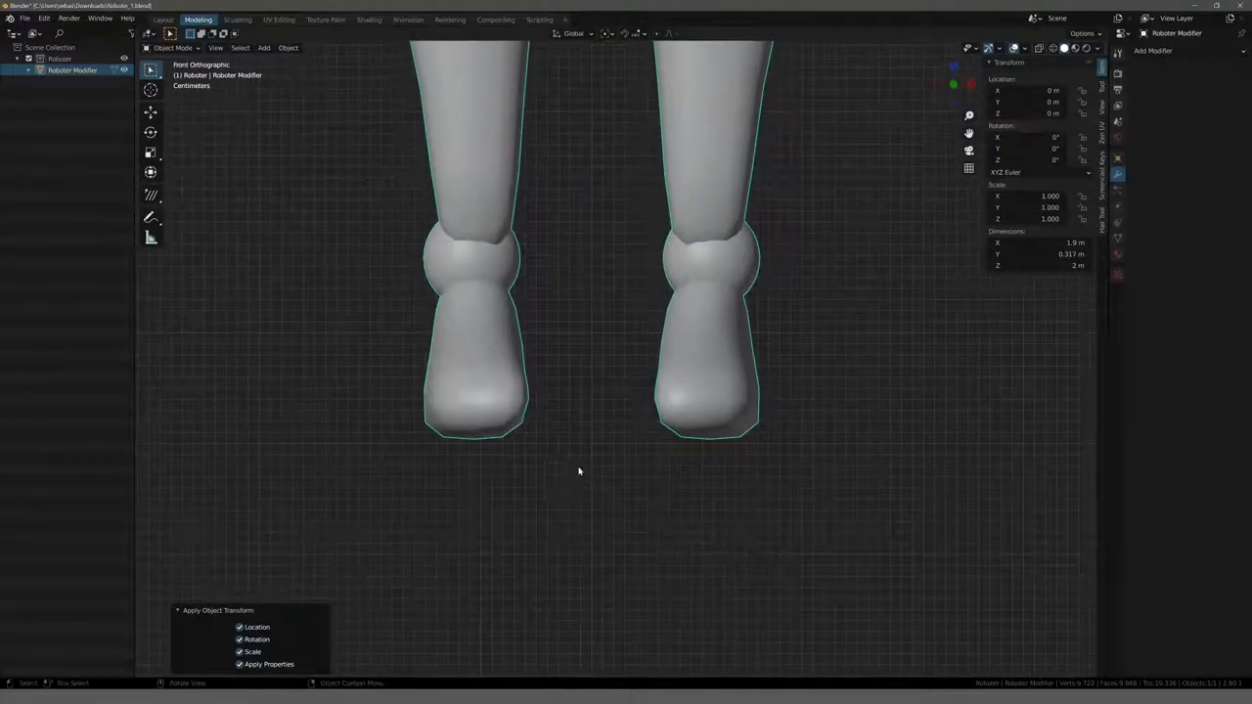
key("g")
key("z")
left_click(525, 465)
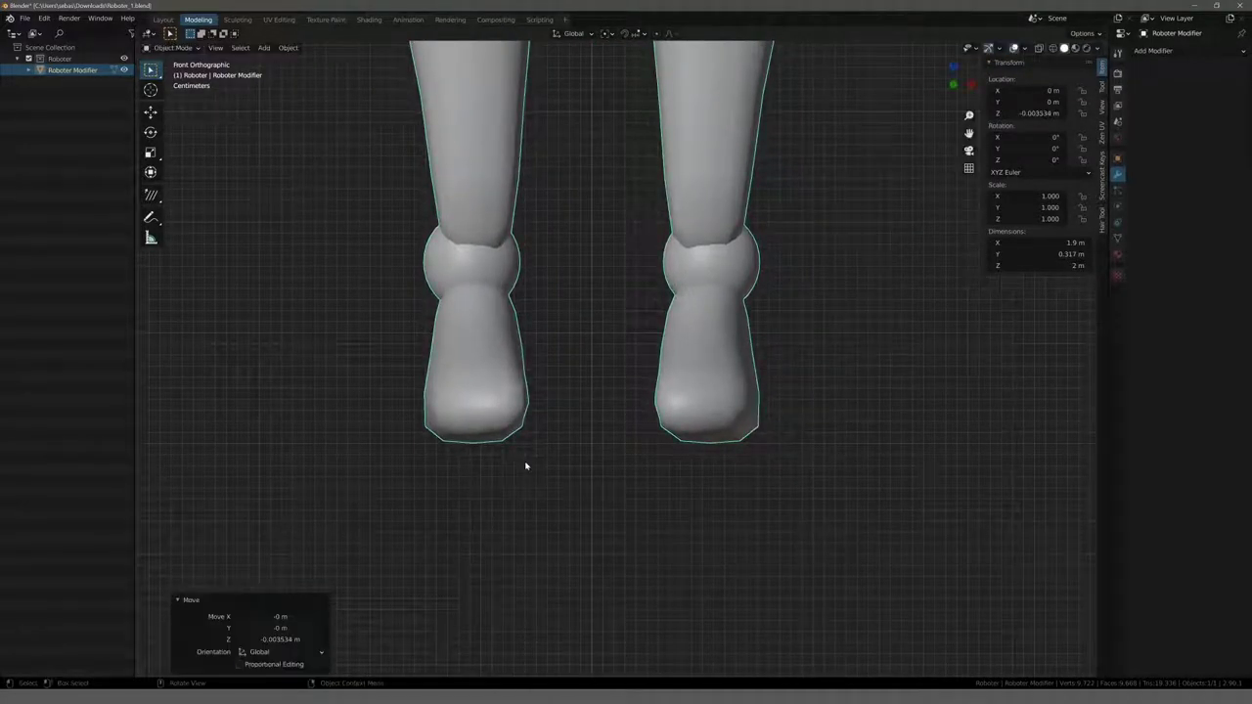
key("g")
key("z")
left_click(528, 458)
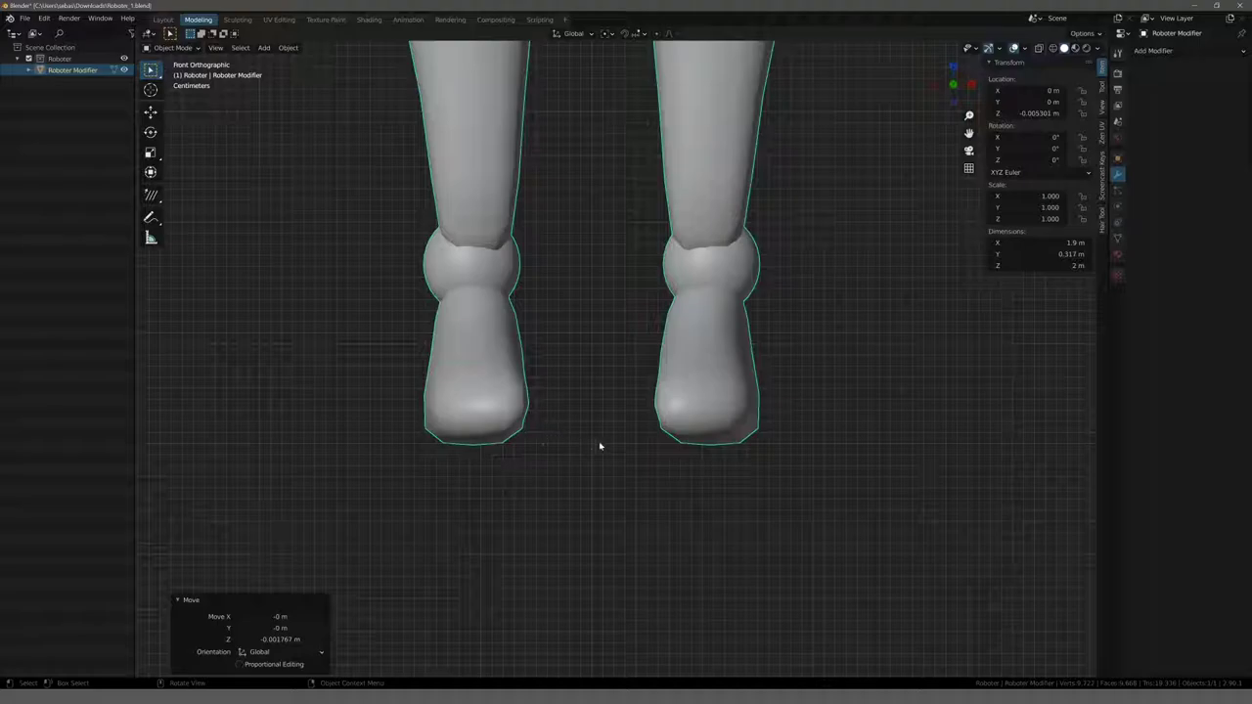
- Check the figure from front and right views, then apply object transforms so Location Z reads 0 m
scroll(599, 455, "down", 4)
scroll(599, 455, "down", 8)
scroll(548, 343, "up", 2)
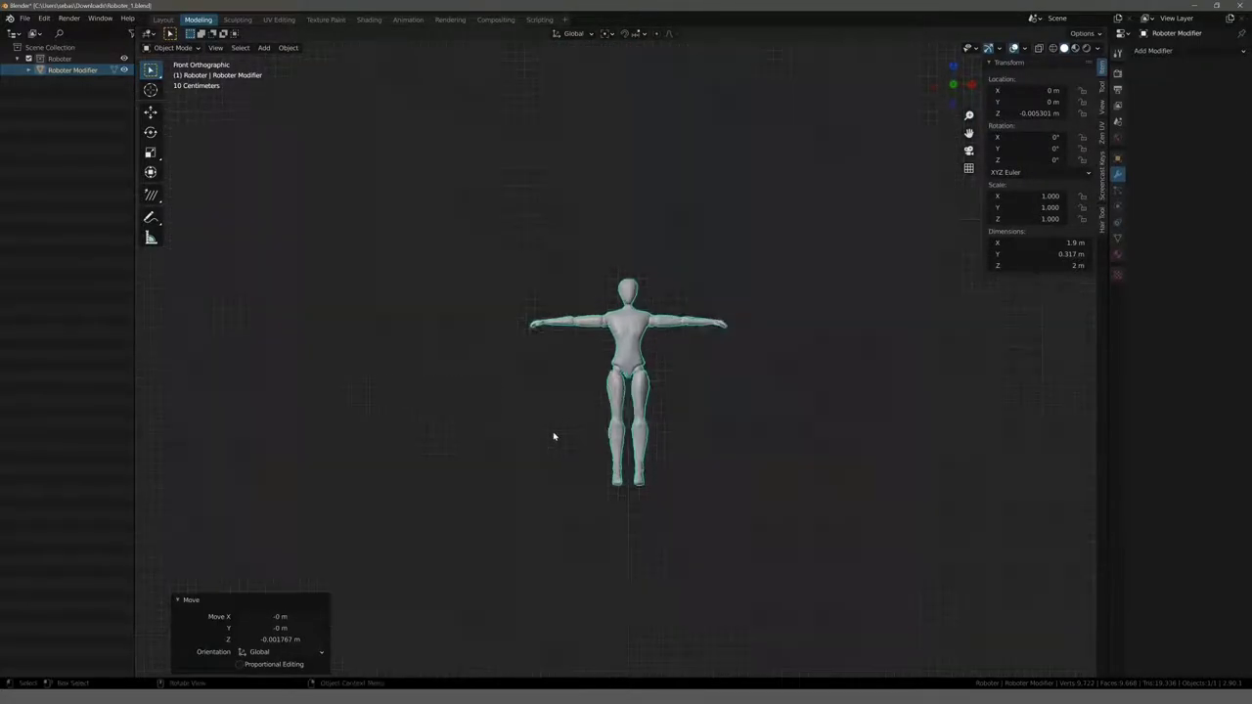
scroll(553, 436, "up", 3)
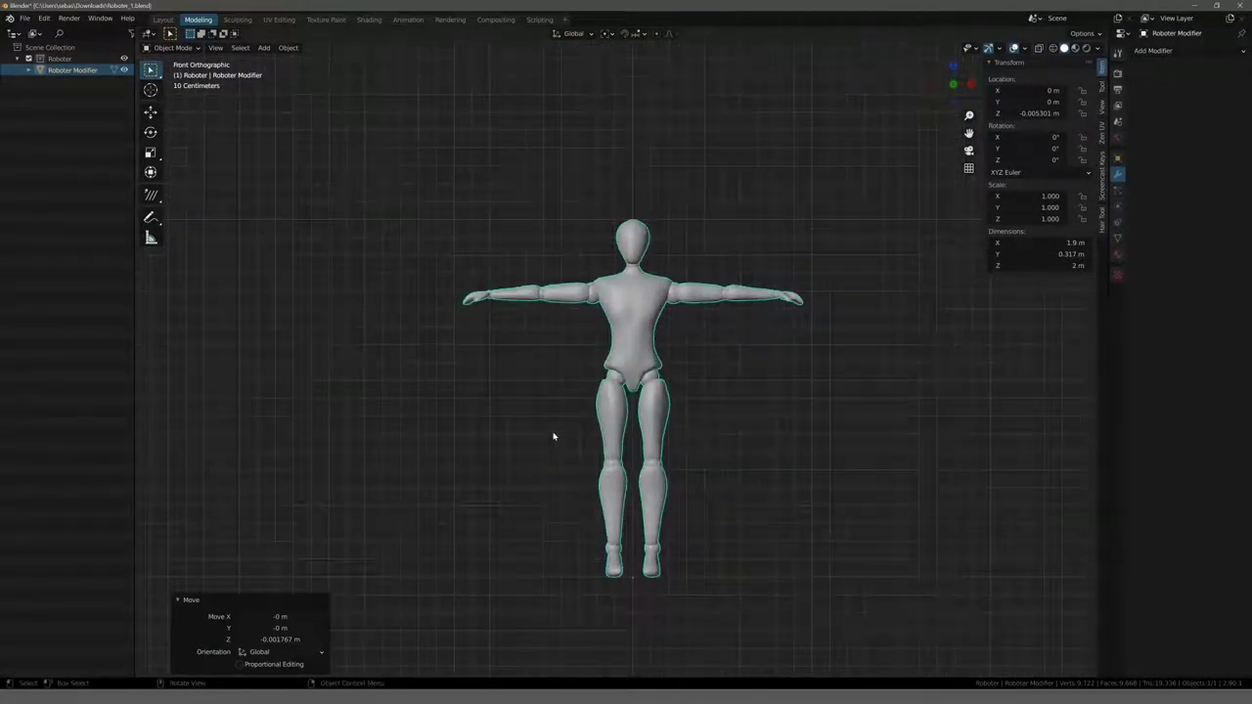
mouse_move(575, 427)
middle_mouse_down()
mouse_move(514, 453)
mouse_move(385, 436)
mouse_move(420, 430)
middle_mouse_up()
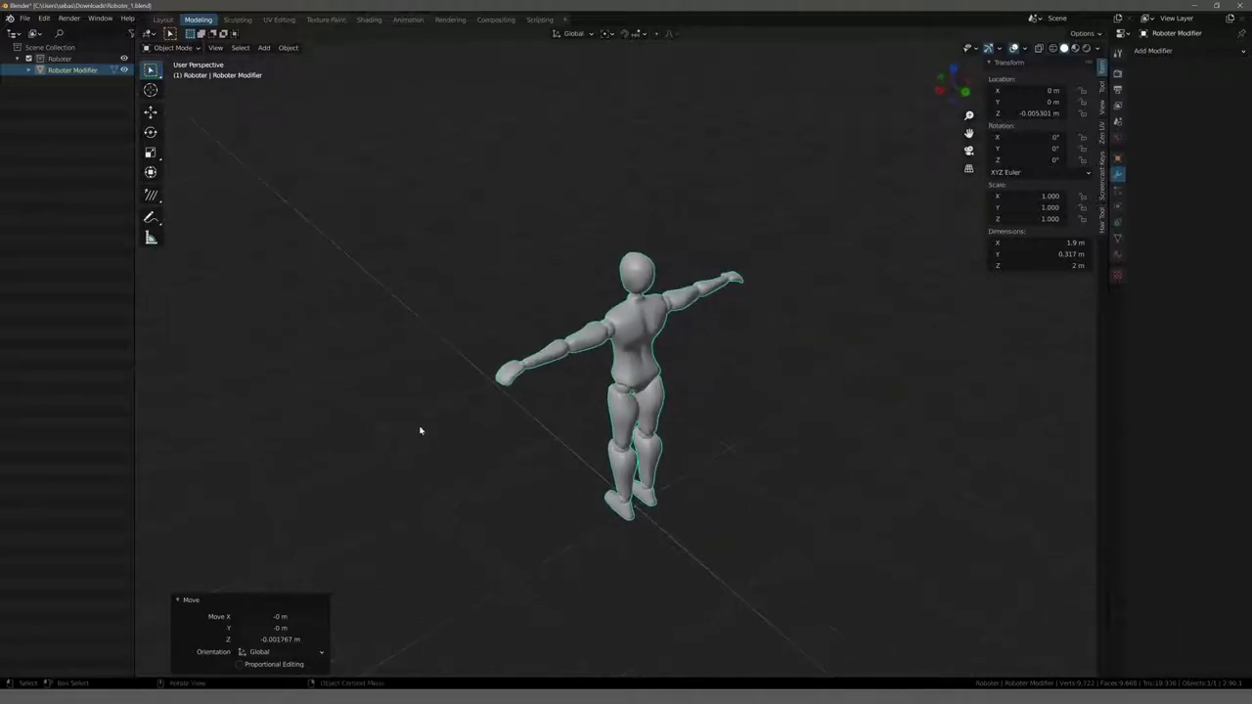
mouse_move(693, 564)
middle_mouse_down()
mouse_move(561, 480)
mouse_move(518, 470)
middle_mouse_up()
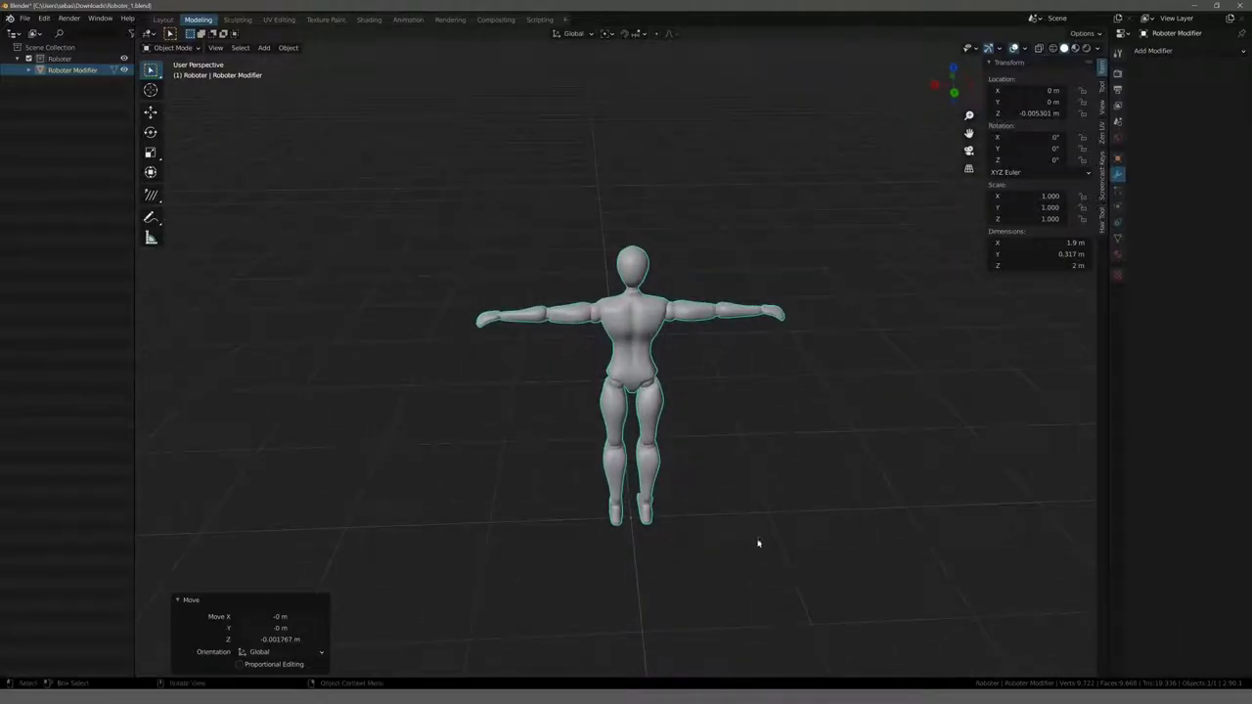
mouse_move(512, 395)
middle_mouse_down()
mouse_move(509, 489)
mouse_move(517, 382)
mouse_move(430, 410)
mouse_move(898, 564)
middle_mouse_up()
mouse_move(656, 573)
middle_mouse_down()
mouse_move(592, 414)
mouse_move(626, 428)
middle_mouse_up()
scroll(626, 428, "down", 5)
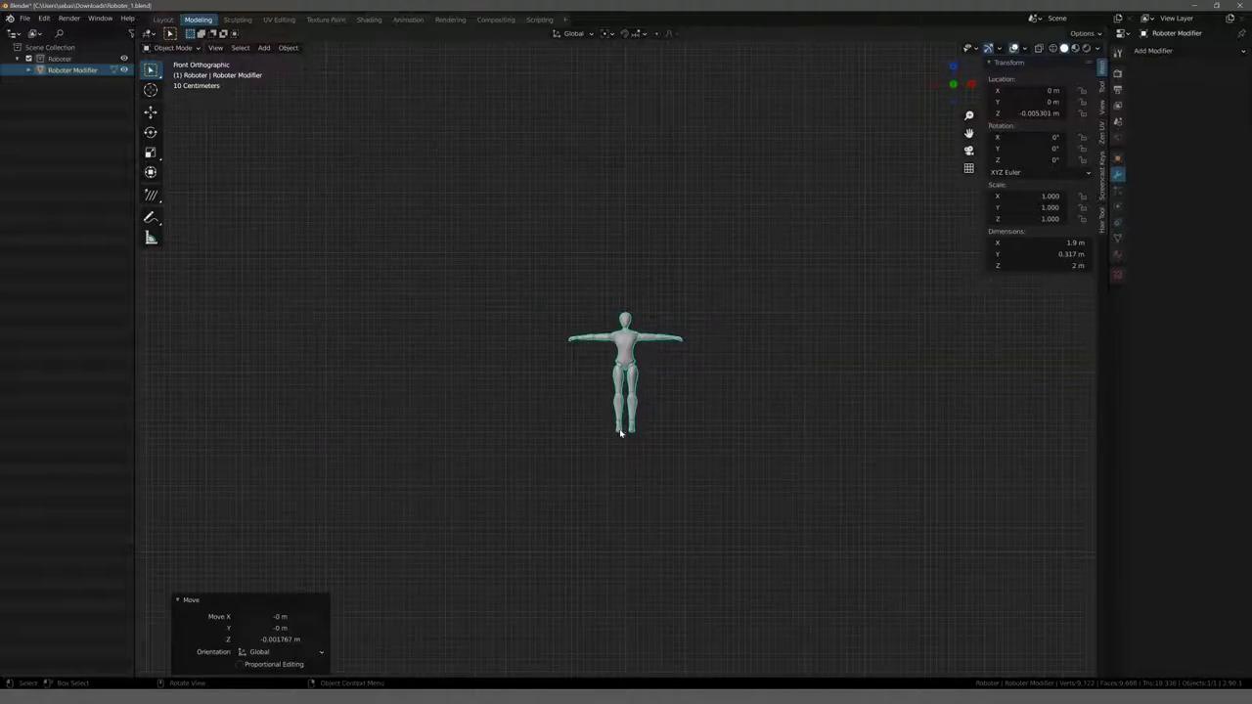
scroll(623, 430, "up", 5)
key("KP_3")
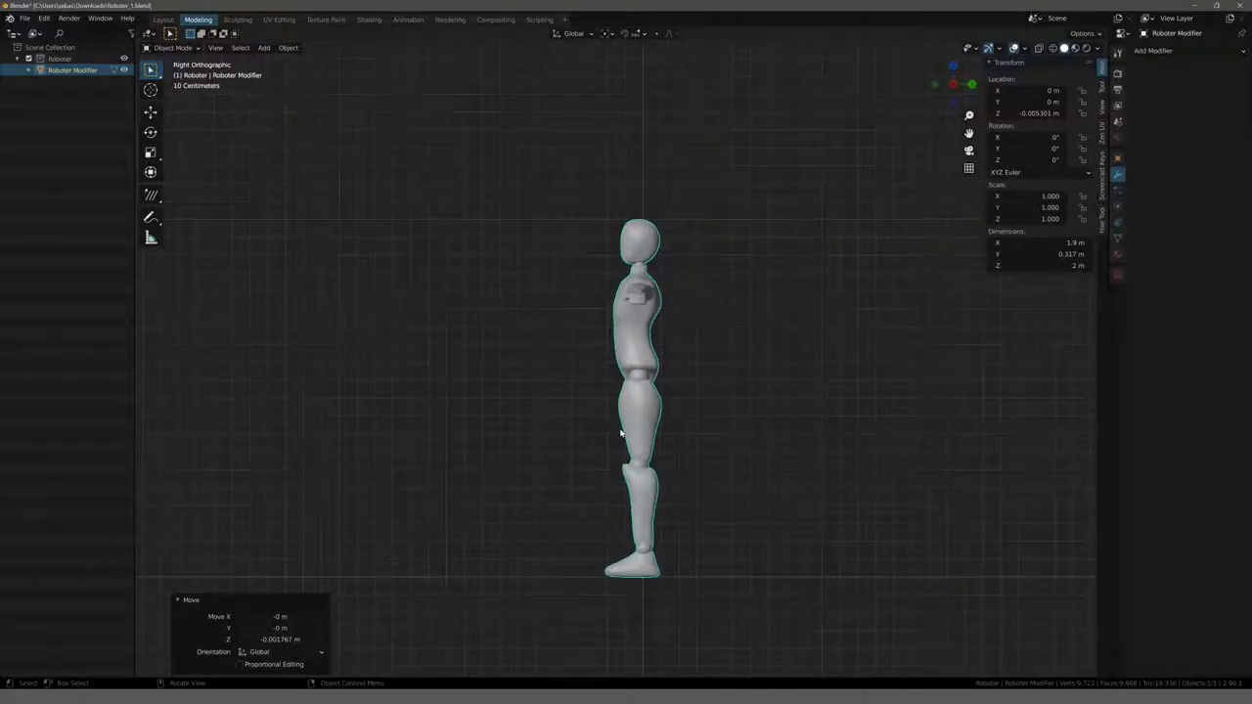
key("KP_1")
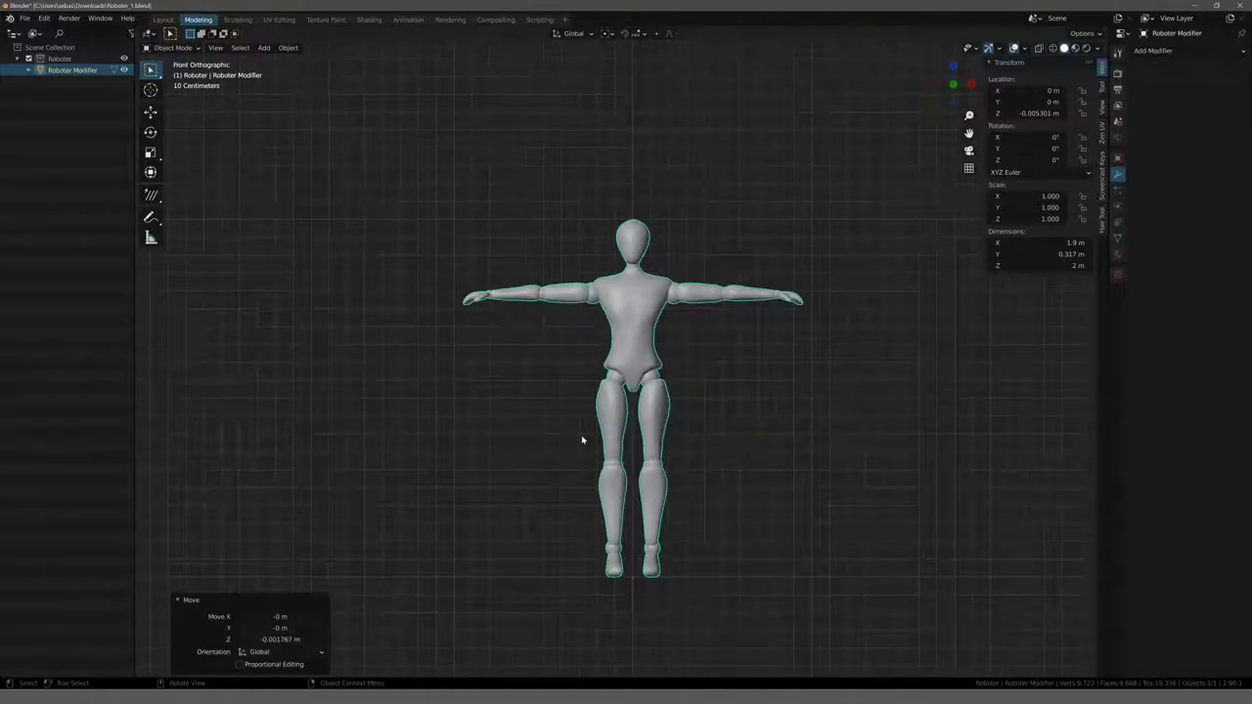
key("ctrl+a")
left_click(582, 440)
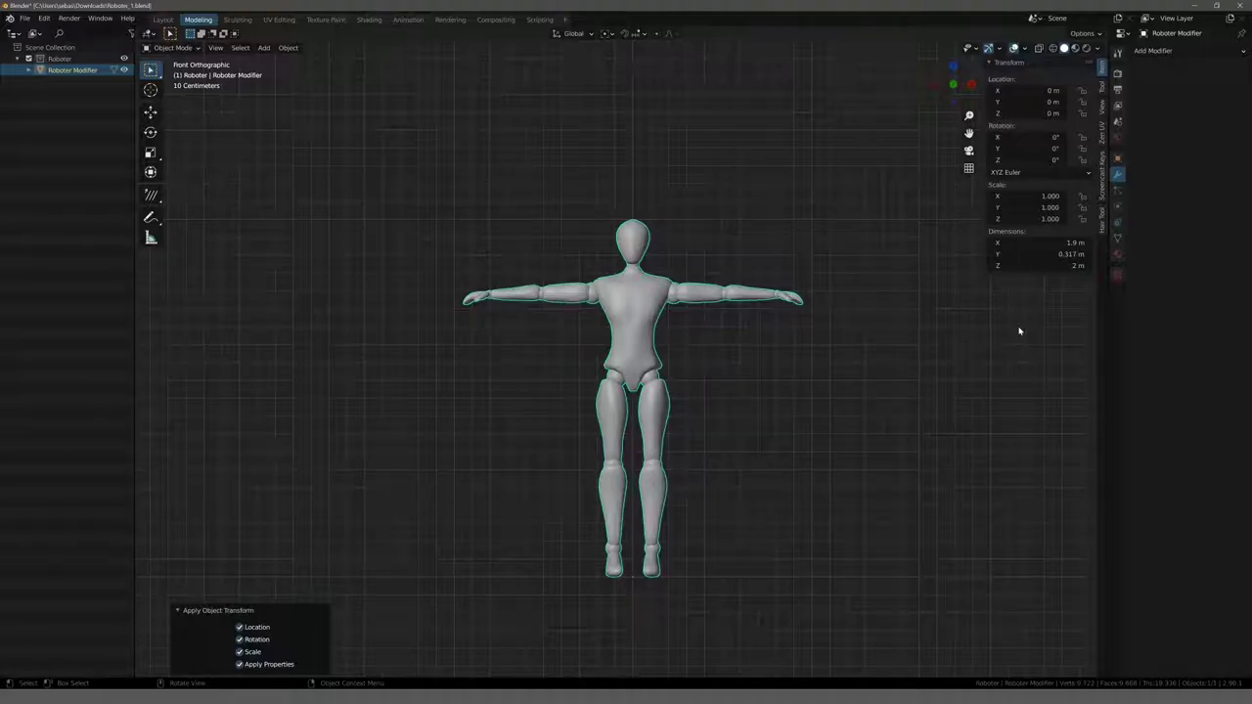
- Enter Edit Mode on the mannequin and switch to face select mode
key("Tab")
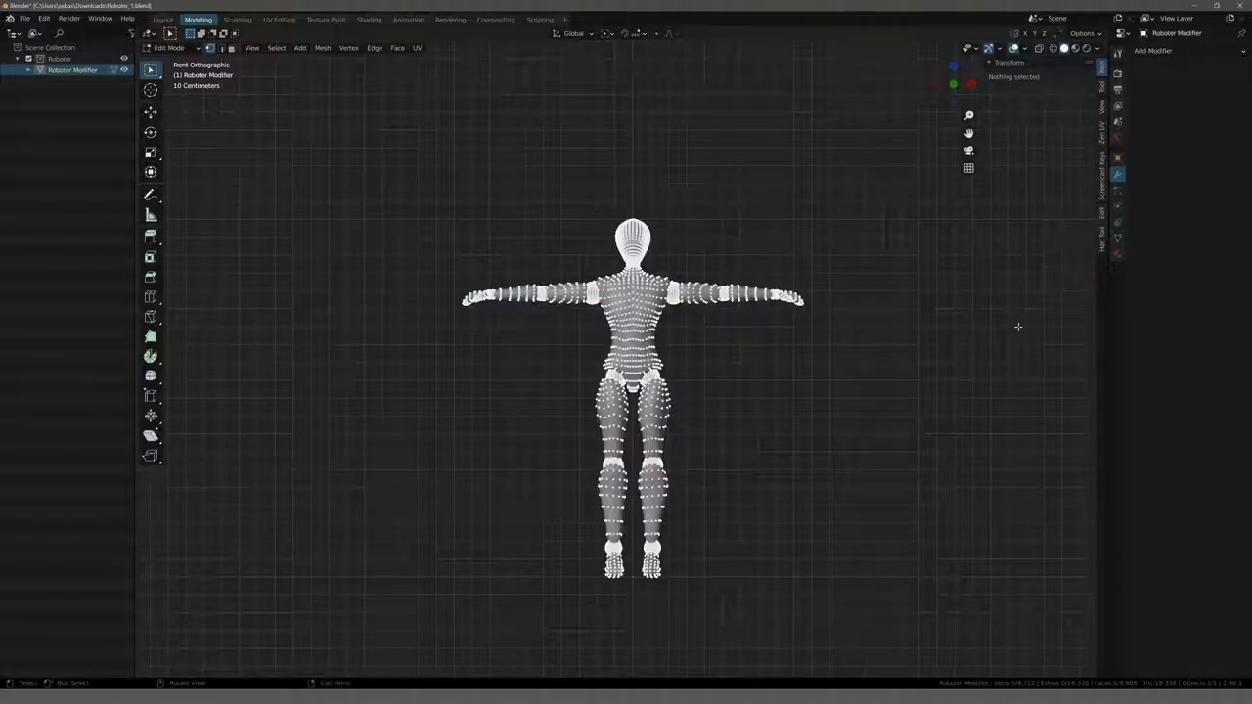
mouse_move(835, 196)
middle_mouse_down()
mouse_move(743, 235)
mouse_move(707, 276)
middle_mouse_up()
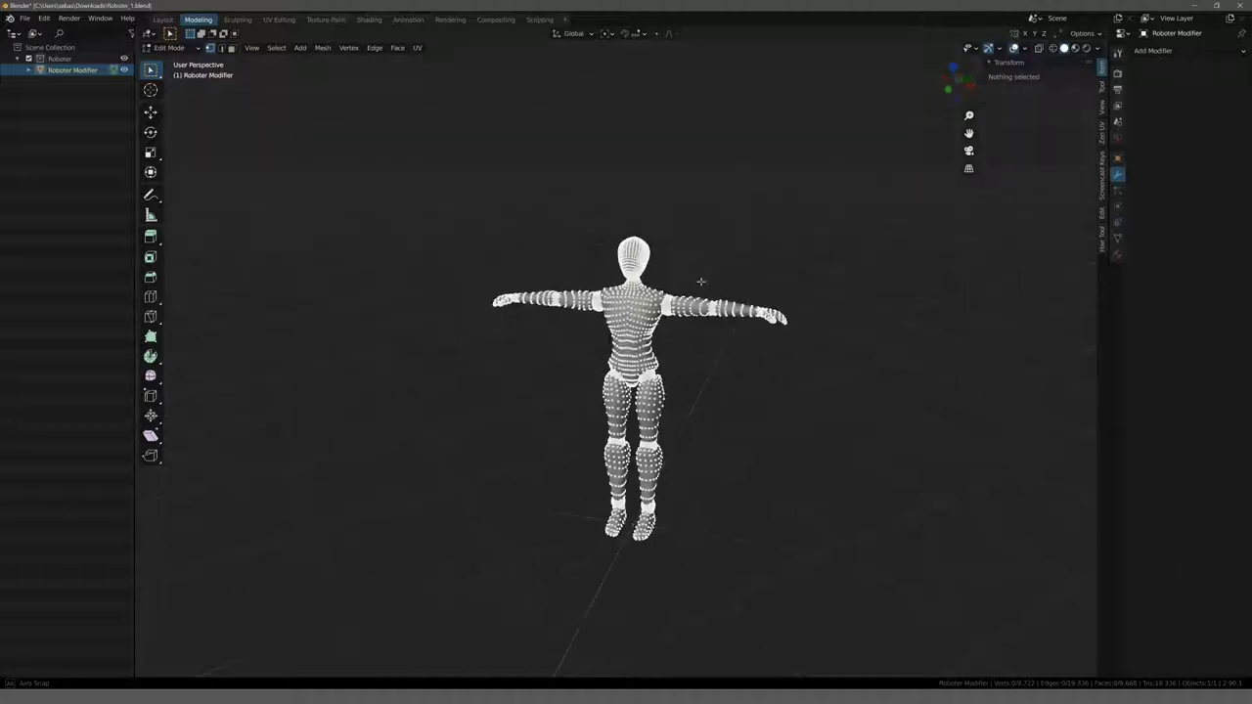
key("2")
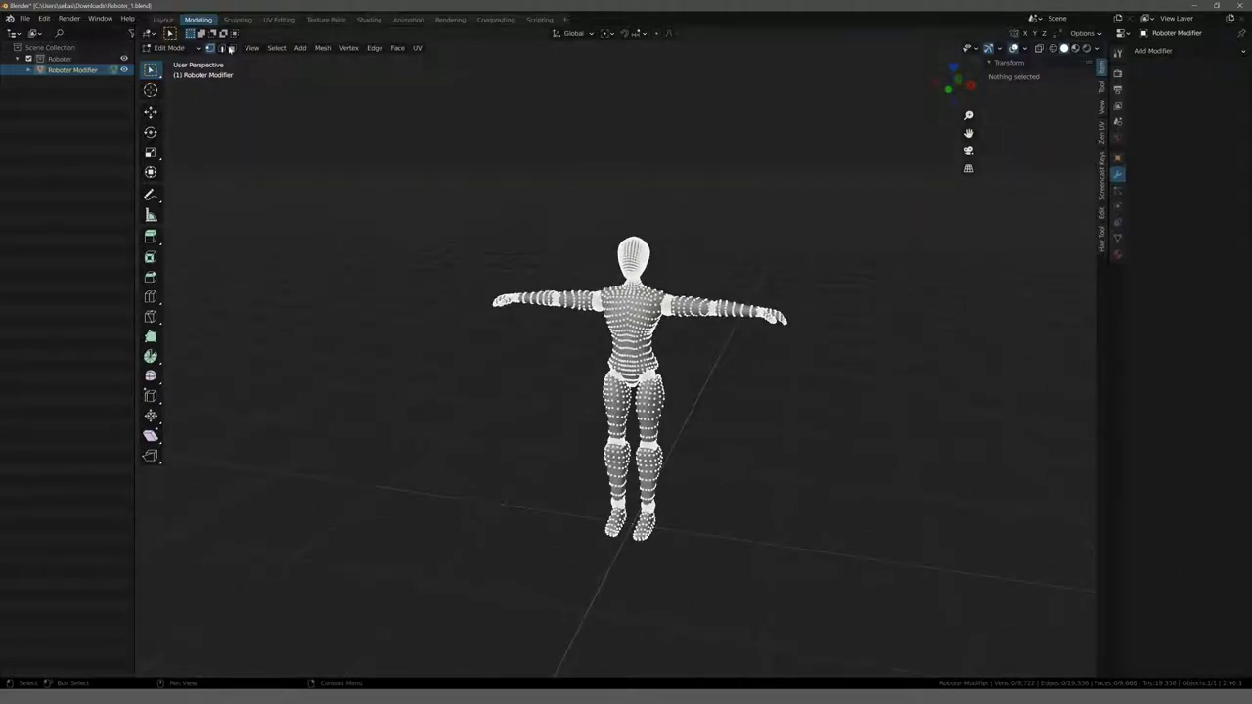
key("3")
mouse_move(745, 277)
middle_mouse_down()
mouse_move(695, 287)
mouse_move(718, 310)
mouse_move(816, 237)
middle_mouse_up()
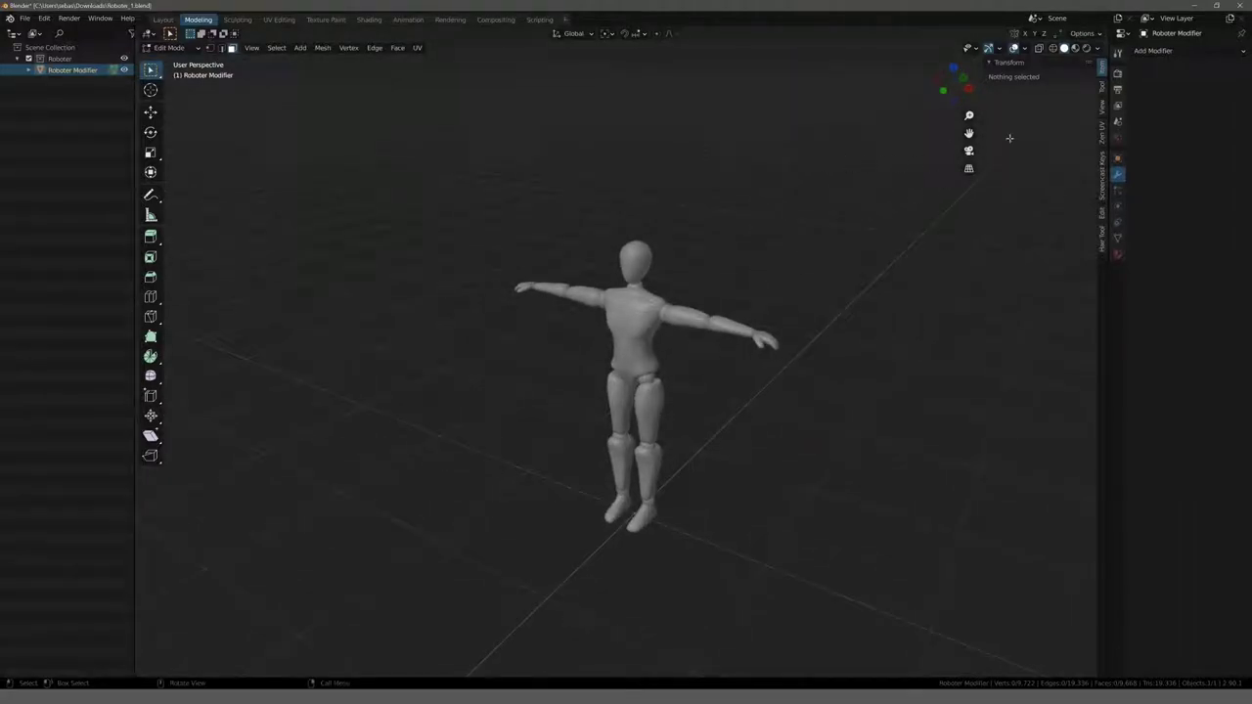
- Turn on the Face Orientation overlay, showing the whole mannequin blue
left_click(1026, 51)
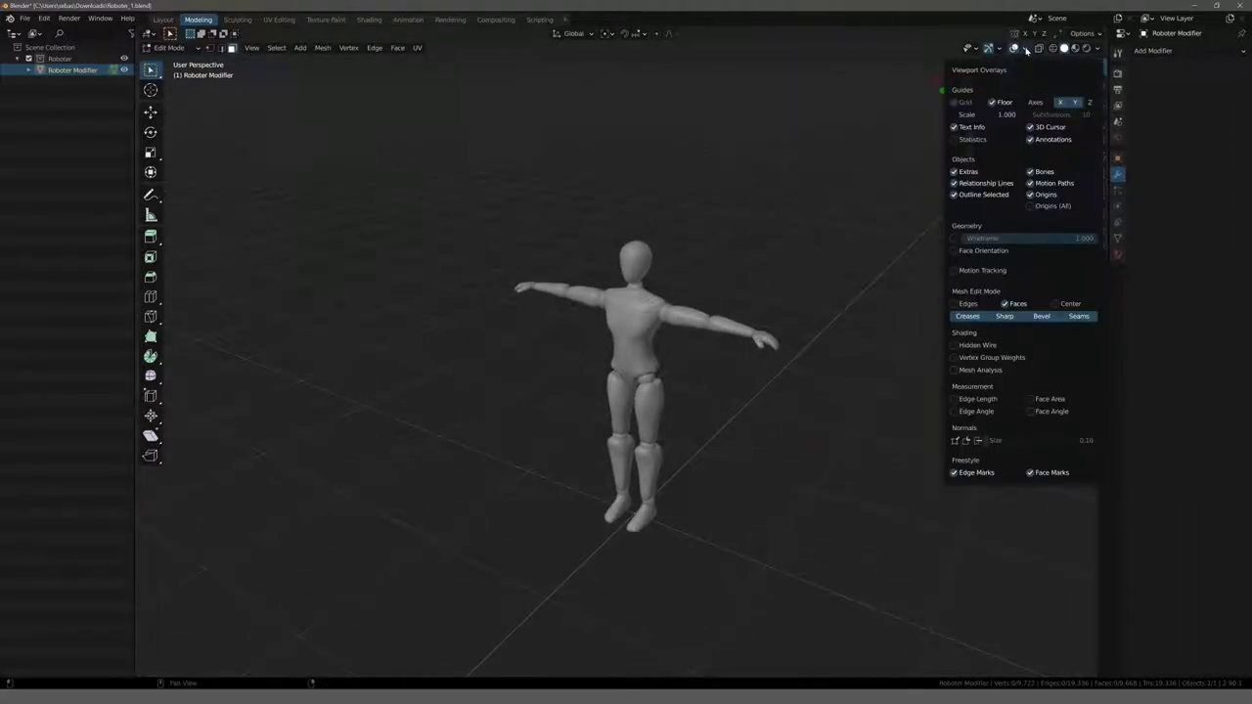
left_click(954, 252)
mouse_move(796, 238)
middle_mouse_down()
mouse_move(590, 169)
mouse_move(520, 118)
mouse_move(528, 226)
mouse_move(637, 296)
mouse_move(776, 284)
mouse_move(844, 179)
mouse_move(788, 215)
mouse_move(620, 244)
mouse_move(443, 251)
mouse_move(319, 209)
mouse_move(229, 228)
mouse_move(531, 279)
mouse_move(473, 213)
mouse_move(402, 290)
mouse_move(296, 310)
mouse_move(399, 290)
mouse_move(406, 306)
mouse_move(510, 281)
mouse_move(559, 324)
mouse_move(519, 456)
mouse_move(515, 235)
mouse_move(534, 319)
mouse_move(394, 285)
mouse_move(522, 268)
mouse_move(463, 293)
mouse_move(277, 299)
mouse_move(413, 324)
mouse_move(546, 325)
mouse_move(478, 232)
mouse_move(492, 495)
mouse_move(519, 271)
mouse_move(506, 317)
mouse_move(420, 315)
mouse_move(508, 313)
middle_mouse_up()
scroll(785, 231, "up", 3)
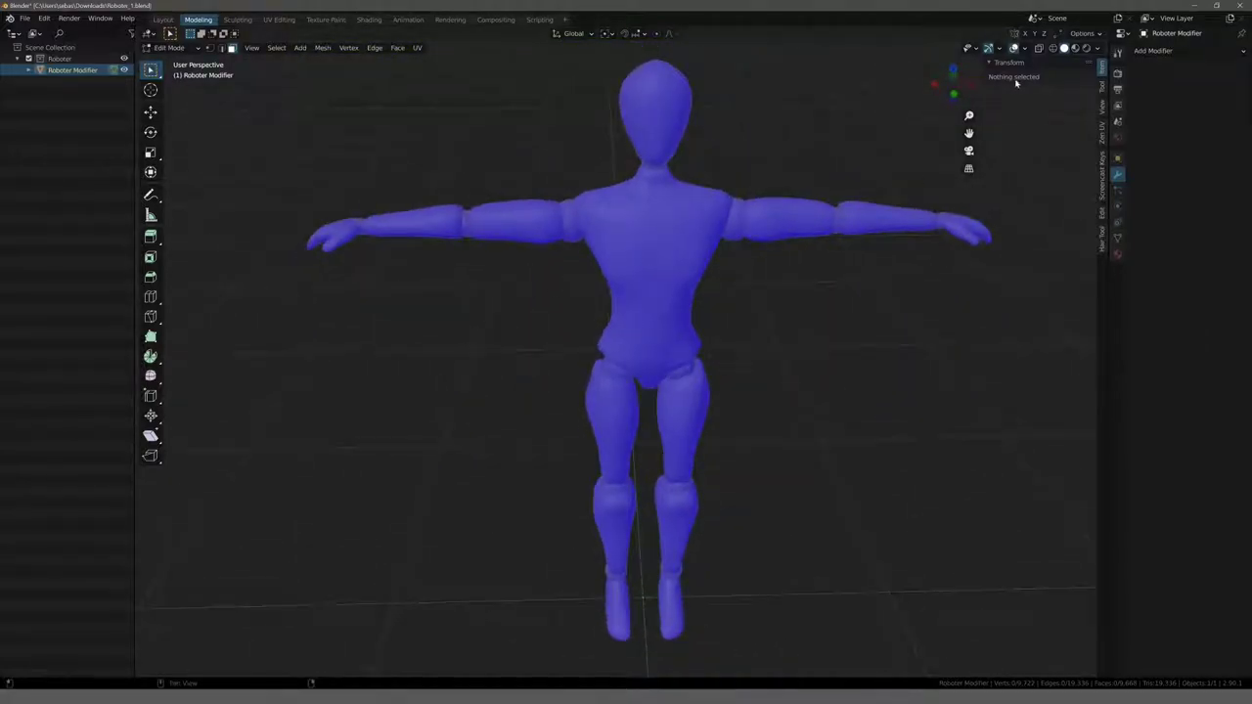
- Turn off the Face Orientation overlay so the mesh shows plain gray
left_click(1027, 48)
left_click(954, 251)
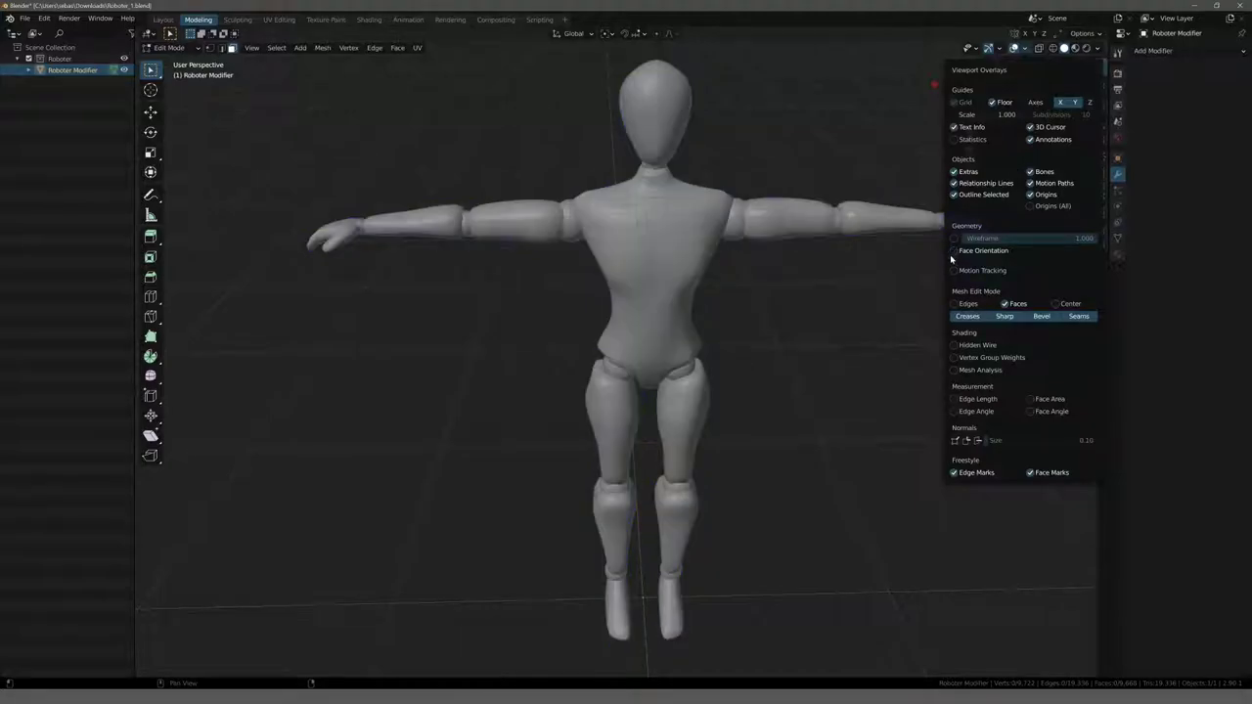
scroll(805, 288, "down", 2)
mouse_move(805, 287)
middle_mouse_down()
mouse_move(713, 289)
mouse_move(727, 293)
middle_mouse_up()
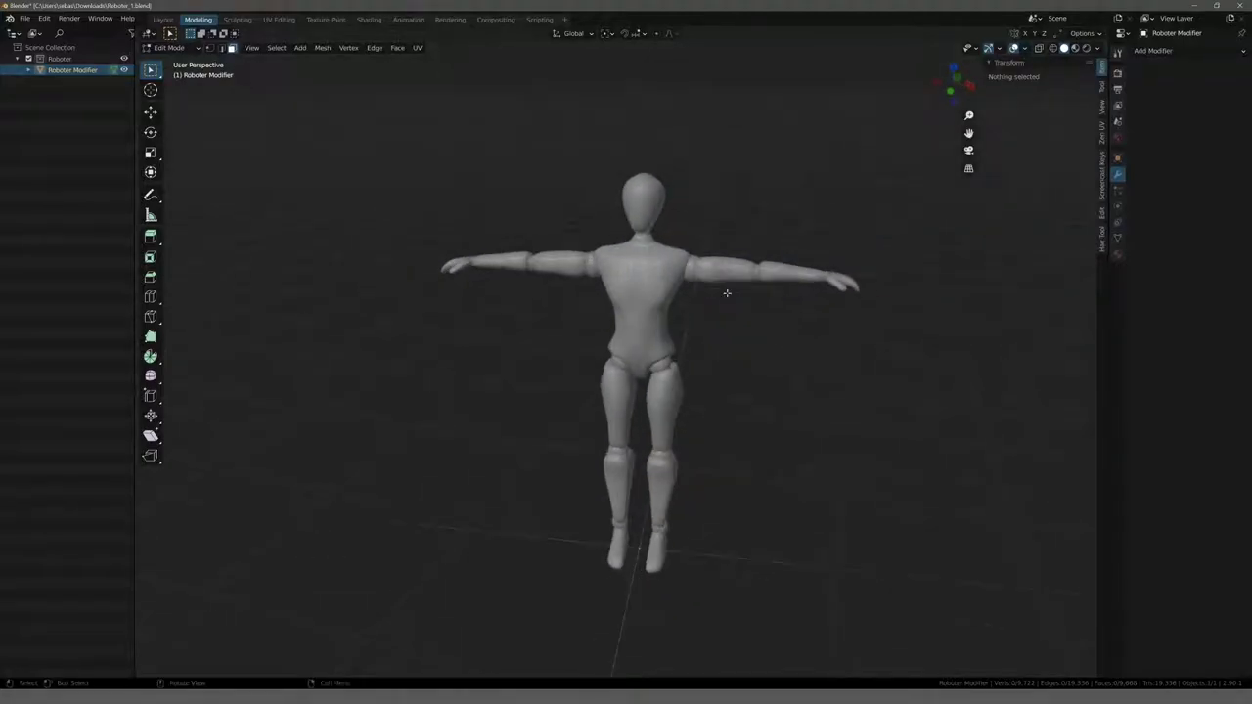
- Toggle out of and back into Edit Mode and briefly bring up the face context menu
key("Tab")
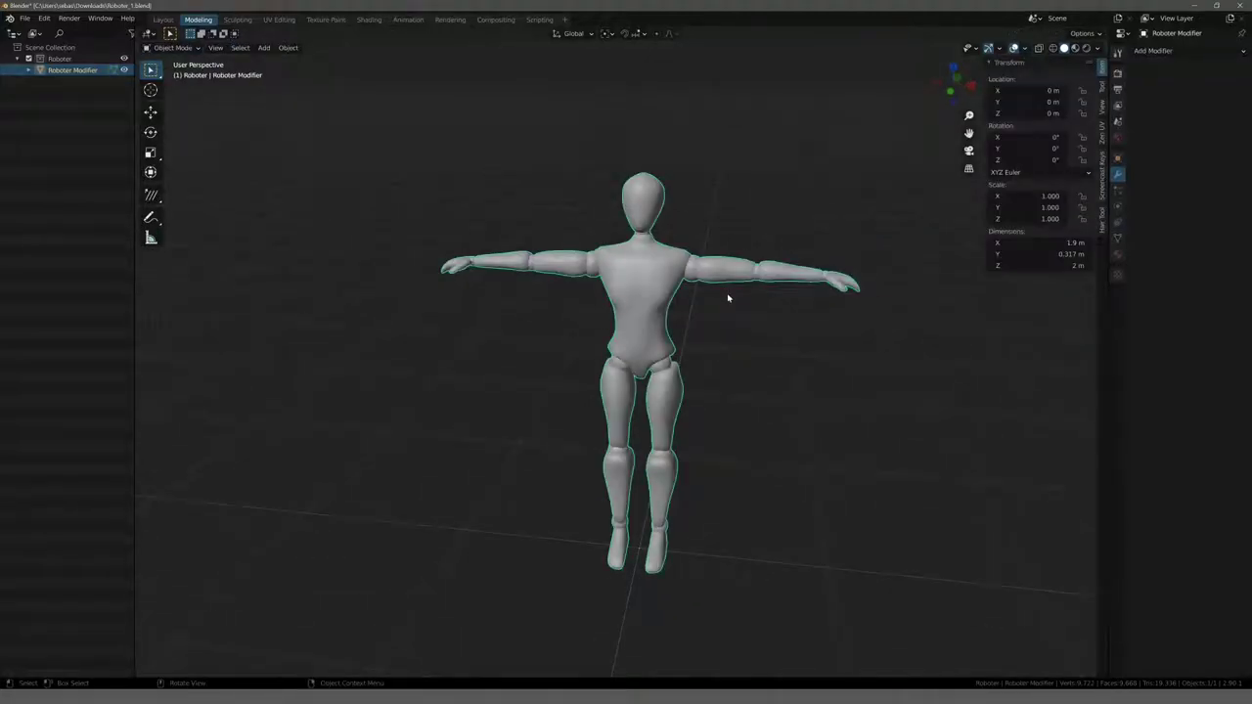
key("Tab")
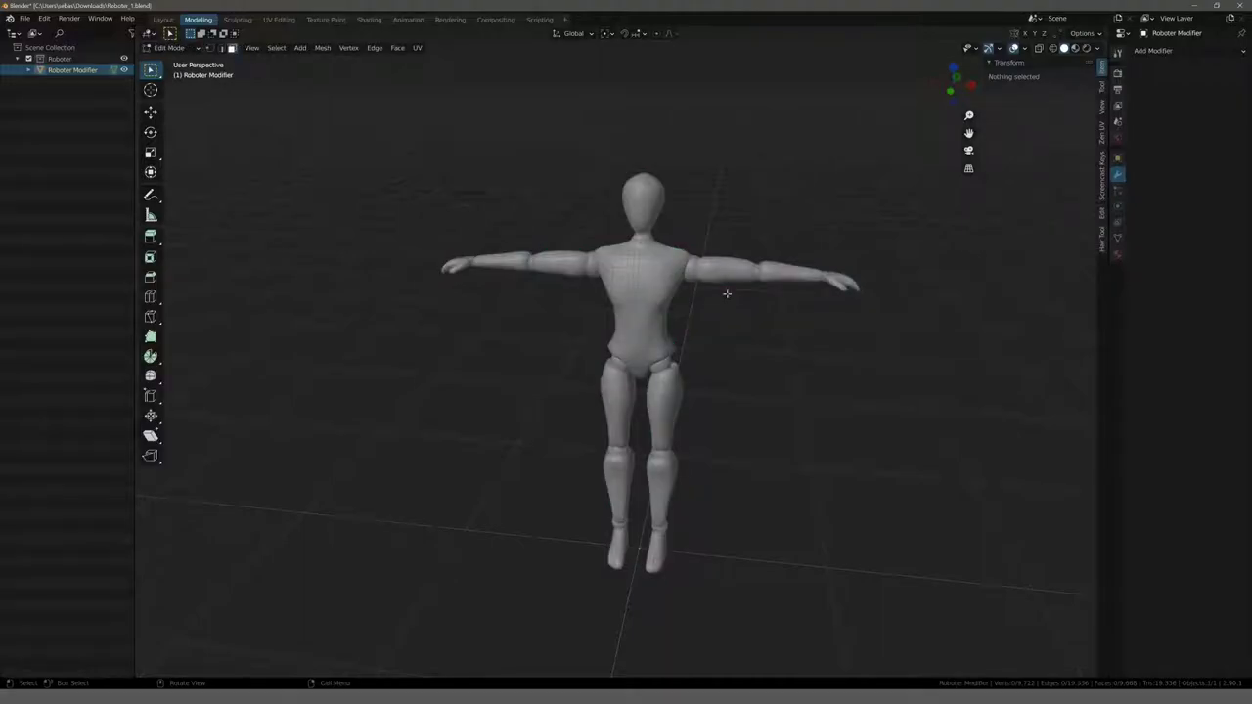
right_click(721, 255)
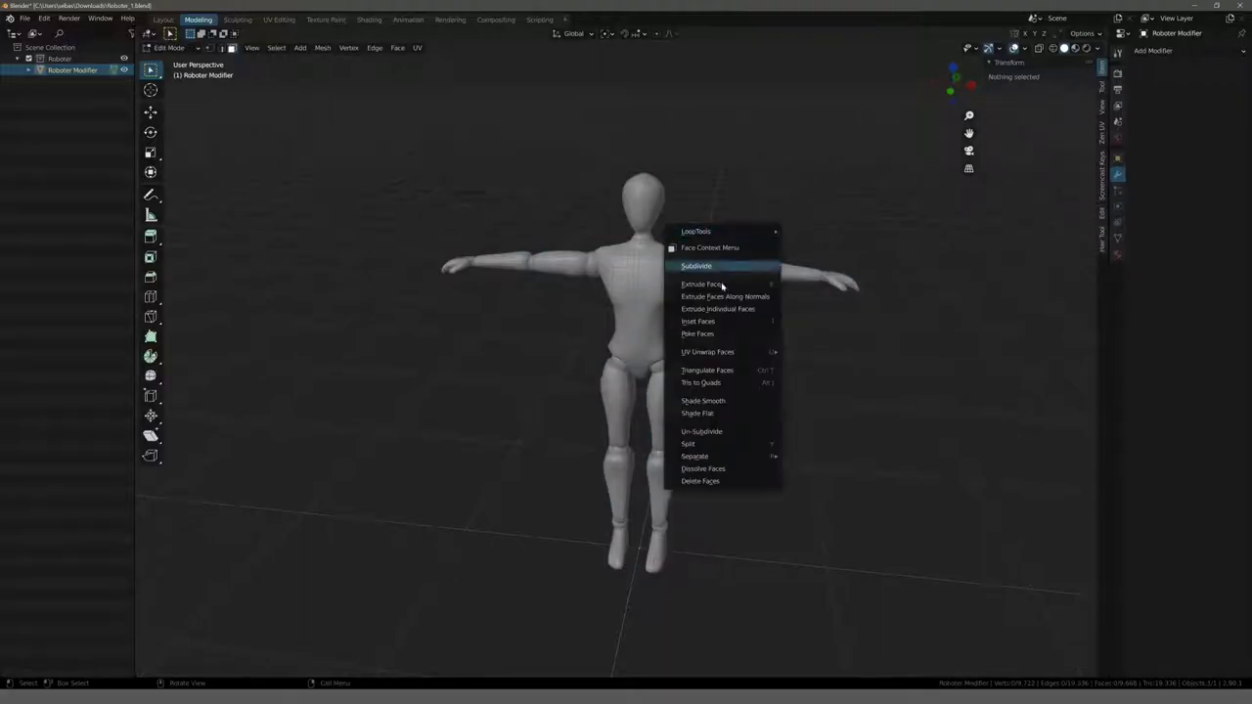
key("Escape")
- Select the linked upper-arm piece, duplicate it in place with zero offset, then deselect
key("l")
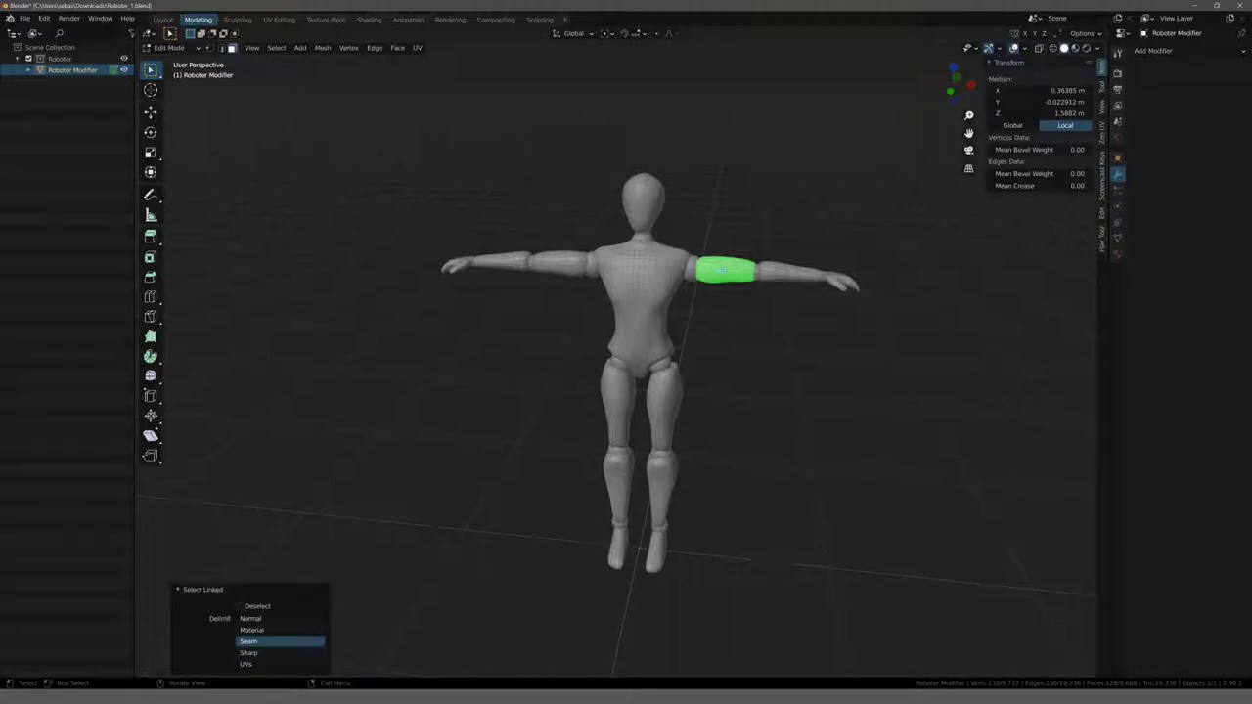
key("shift+d")
right_click(744, 209)
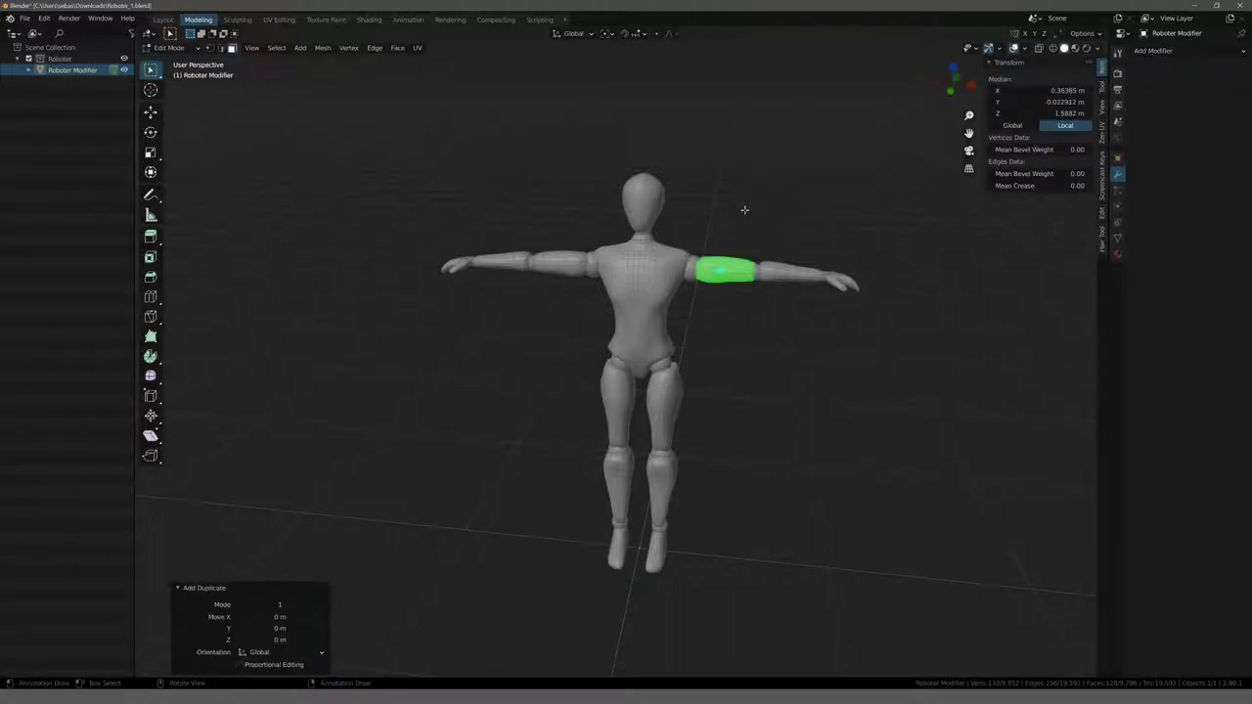
key("alt+a")
- Orbit to a side view, toggle Object Mode and back, and enable X-ray to see every vertex
mouse_move(744, 209)
middle_mouse_down()
mouse_move(459, 260)
mouse_move(715, 264)
middle_mouse_up()
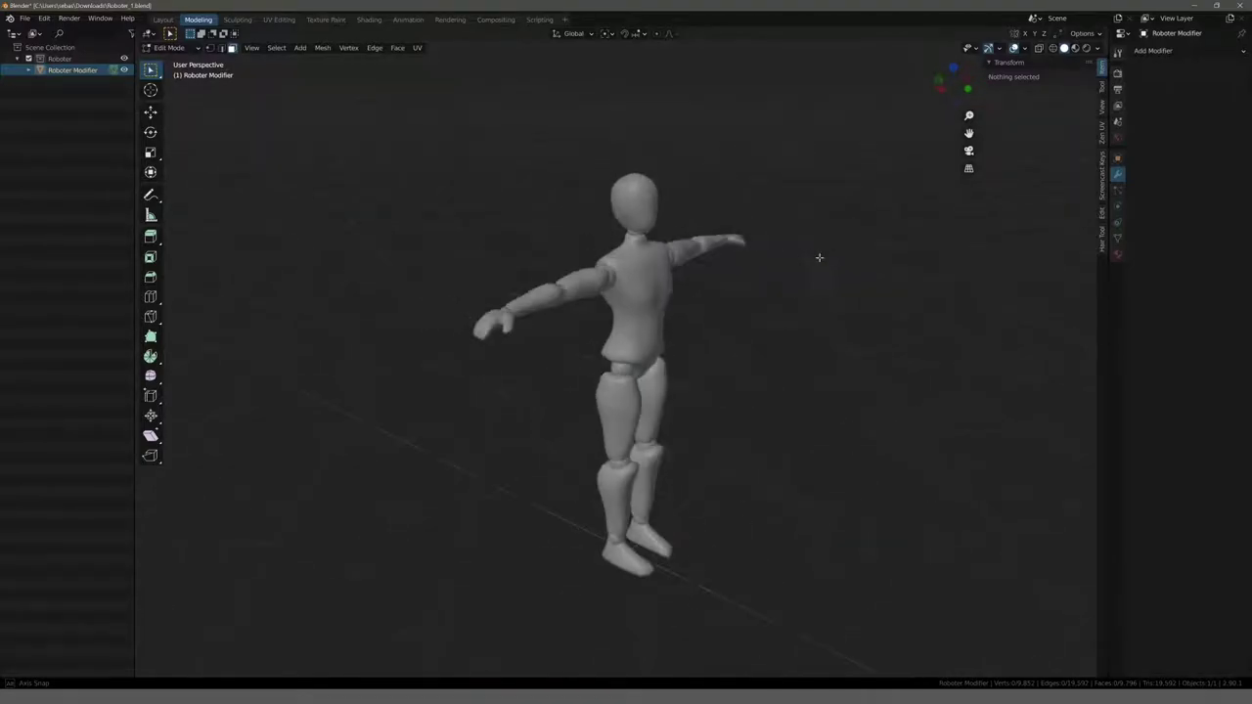
key("Tab")
mouse_move(764, 304)
middle_mouse_down()
mouse_move(642, 347)
mouse_move(727, 342)
middle_mouse_up()
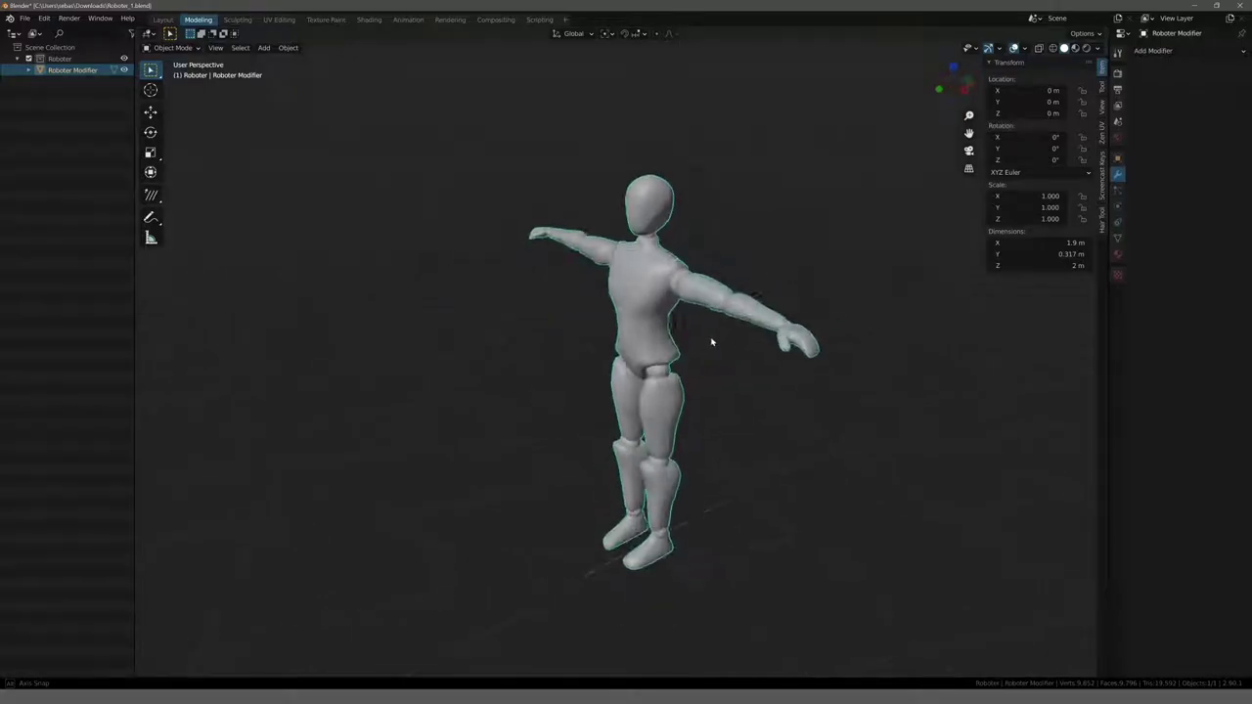
key("Tab")
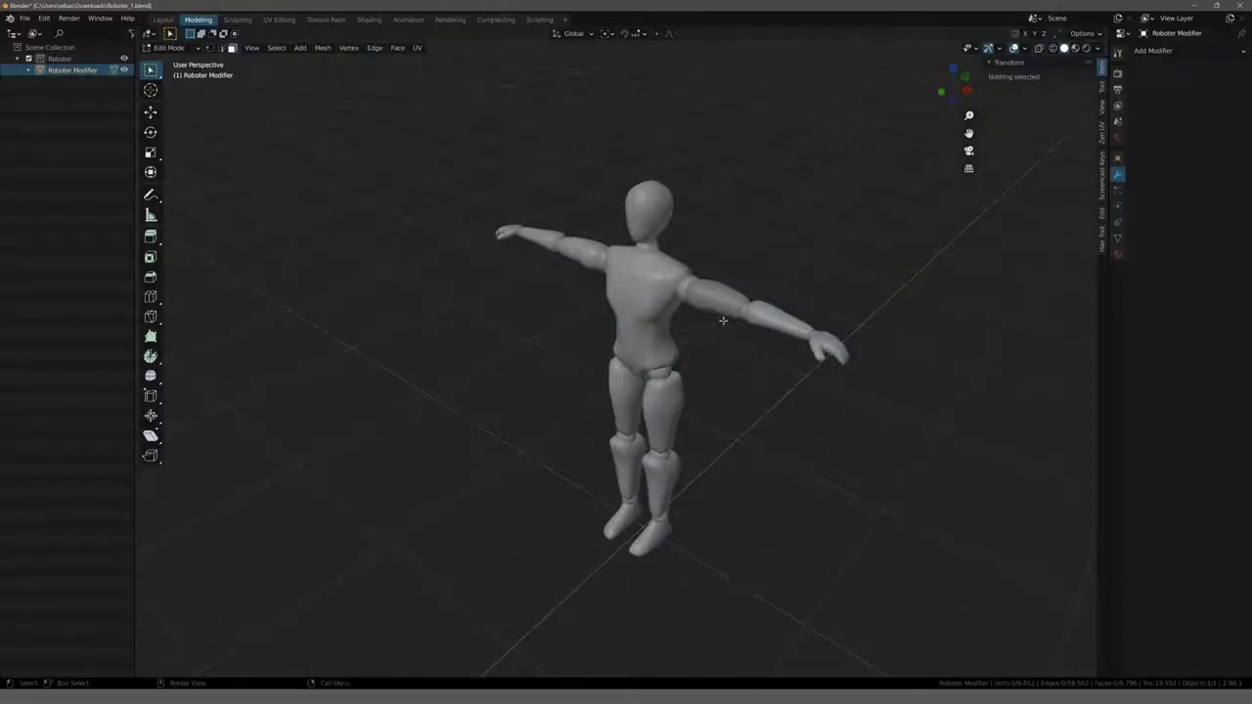
key("alt+z")
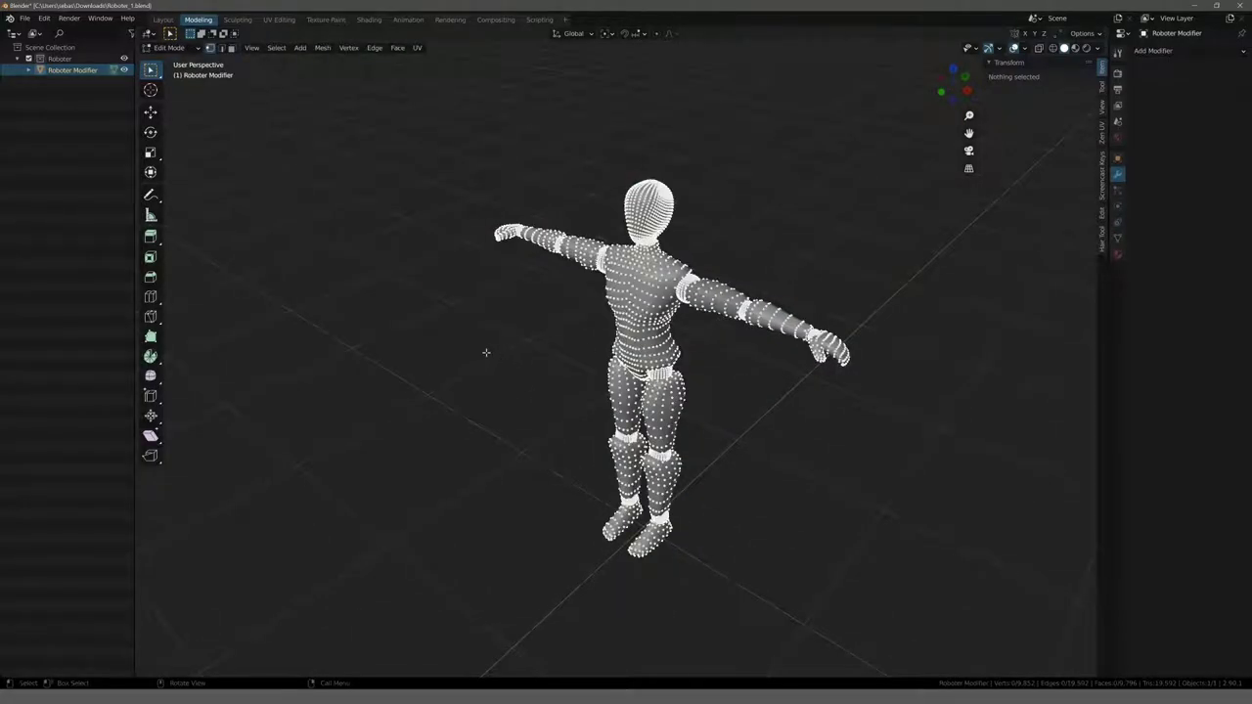
key("a")
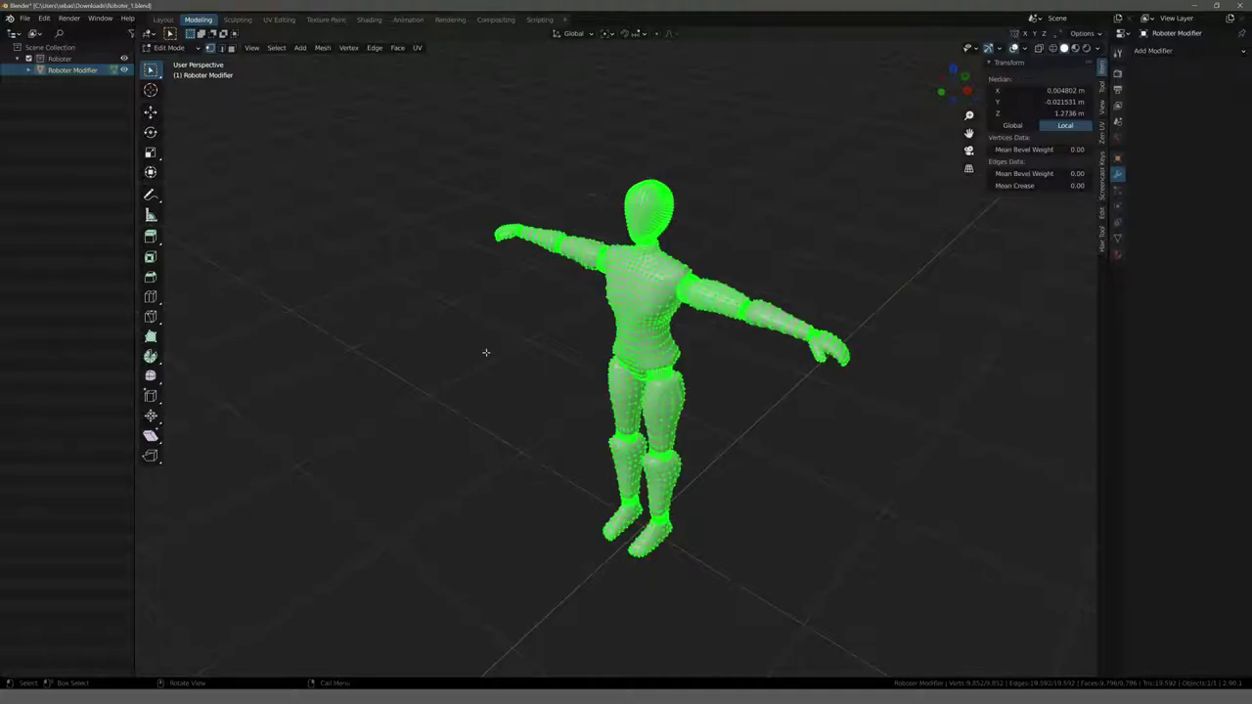
key("F3")
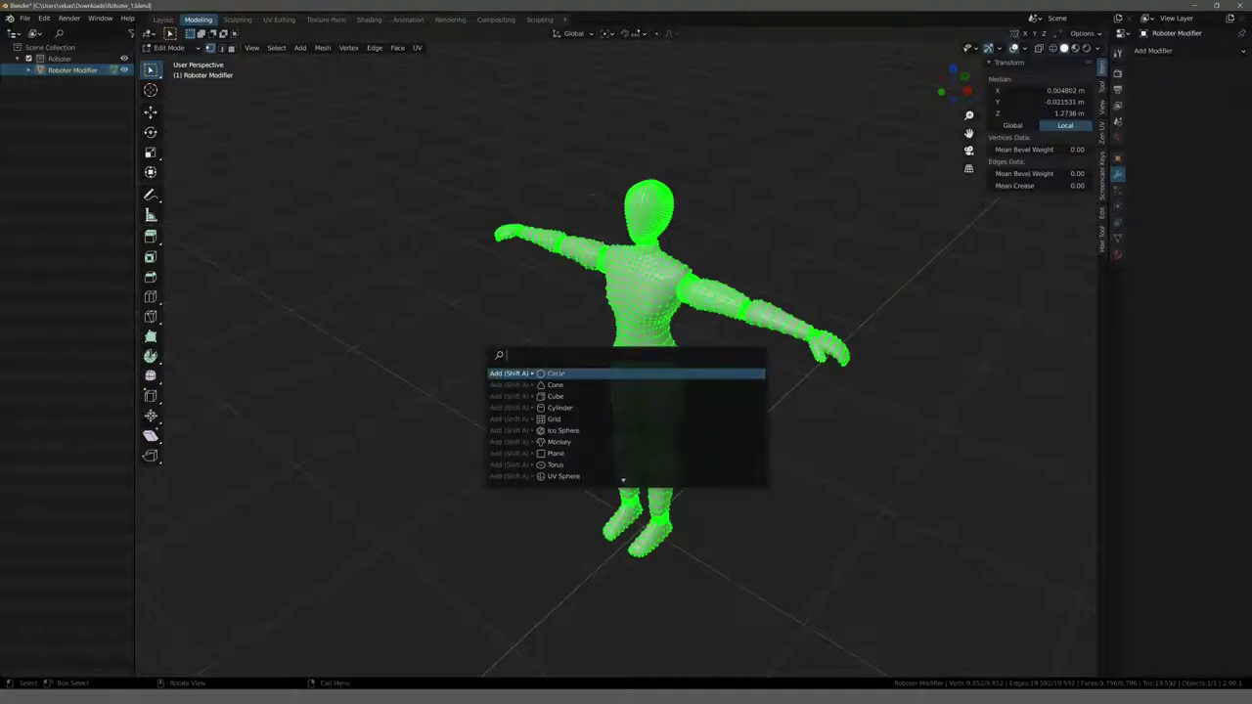
type("merg")
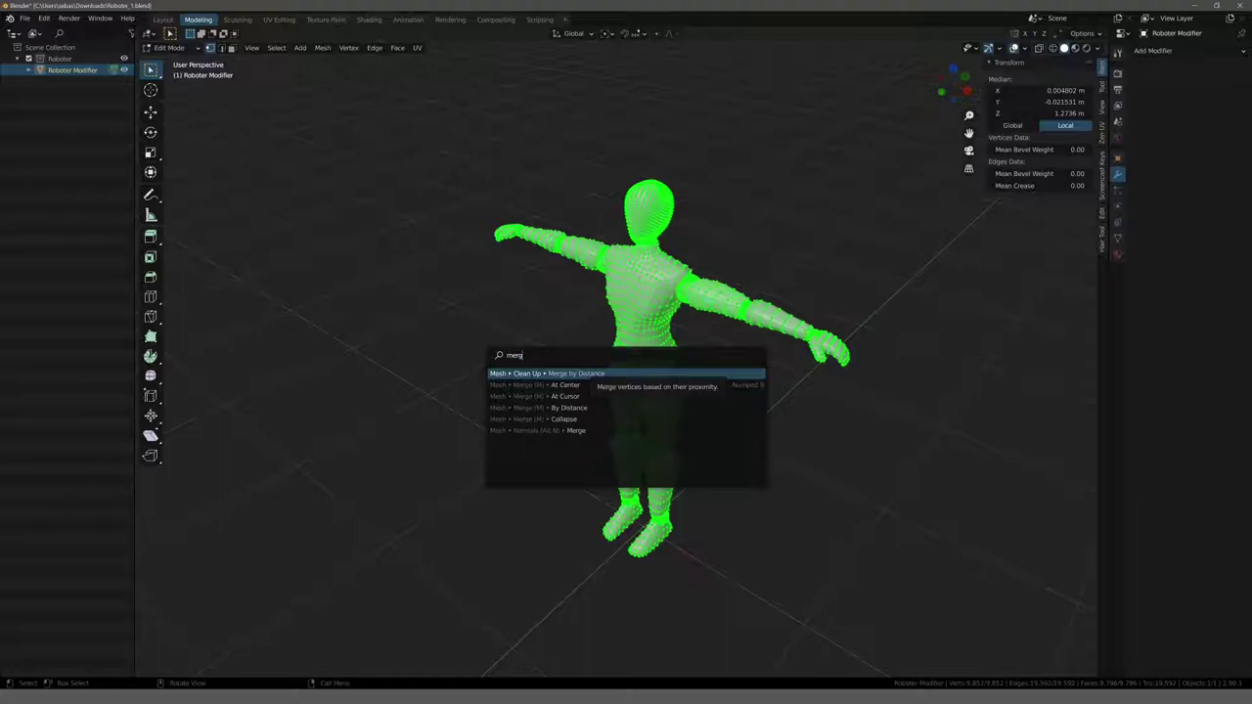
left_click(601, 373)
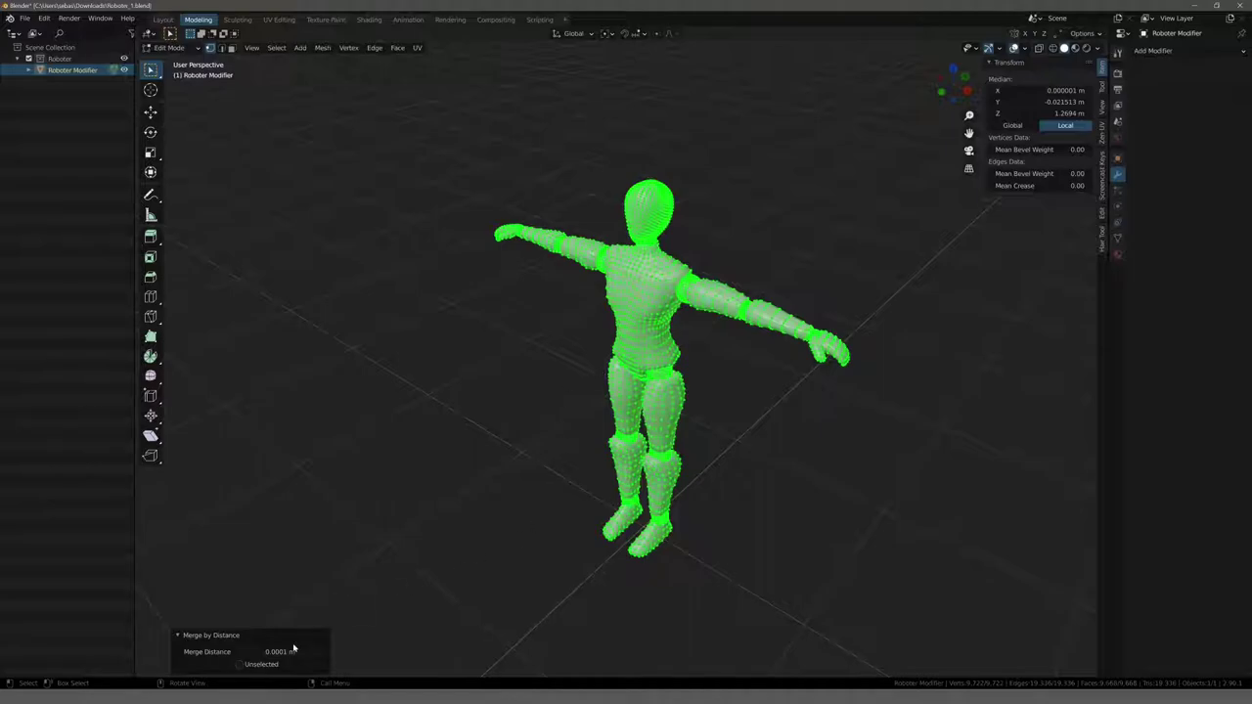
scroll(293, 647, "up", 2, "ctrl")
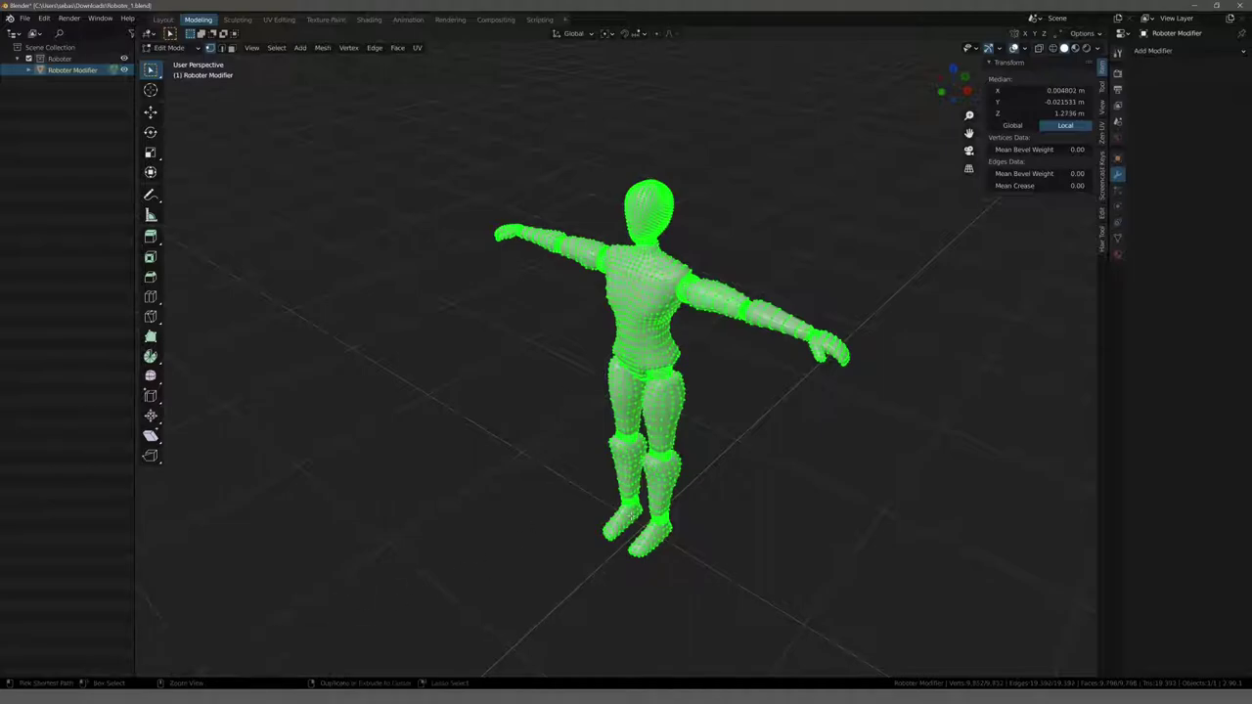
left_click(581, 488)
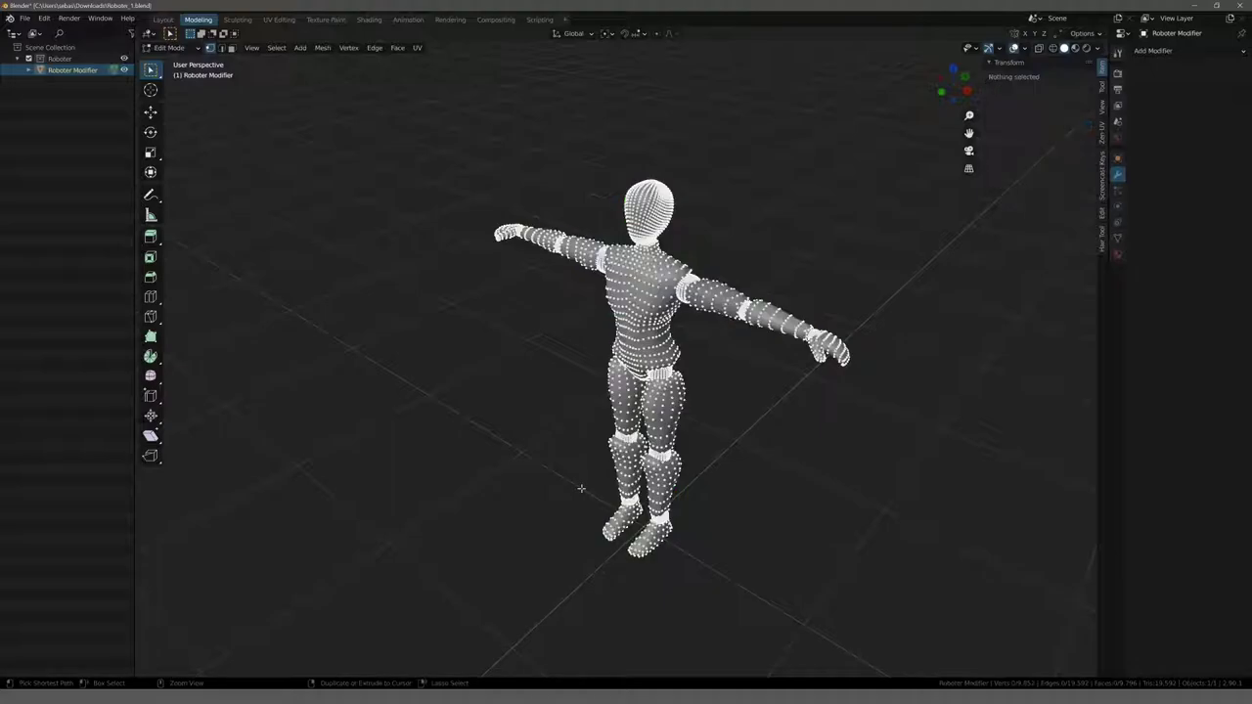
key("a")
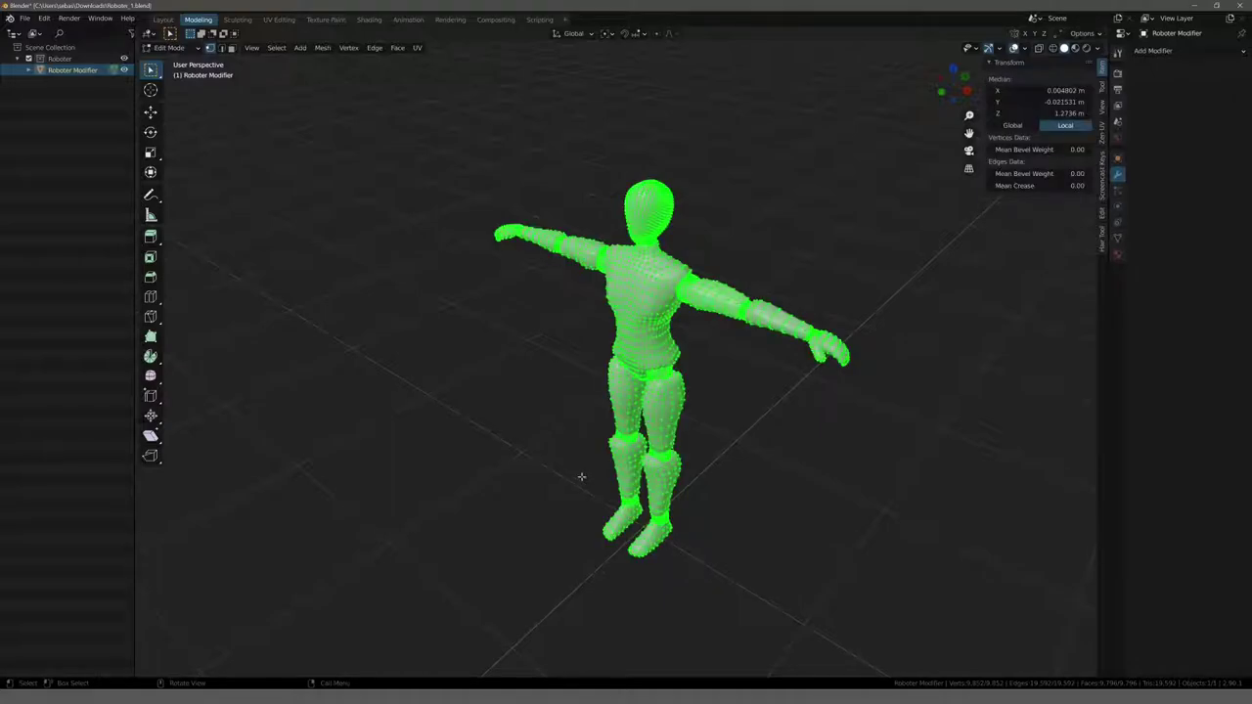
key("F3")
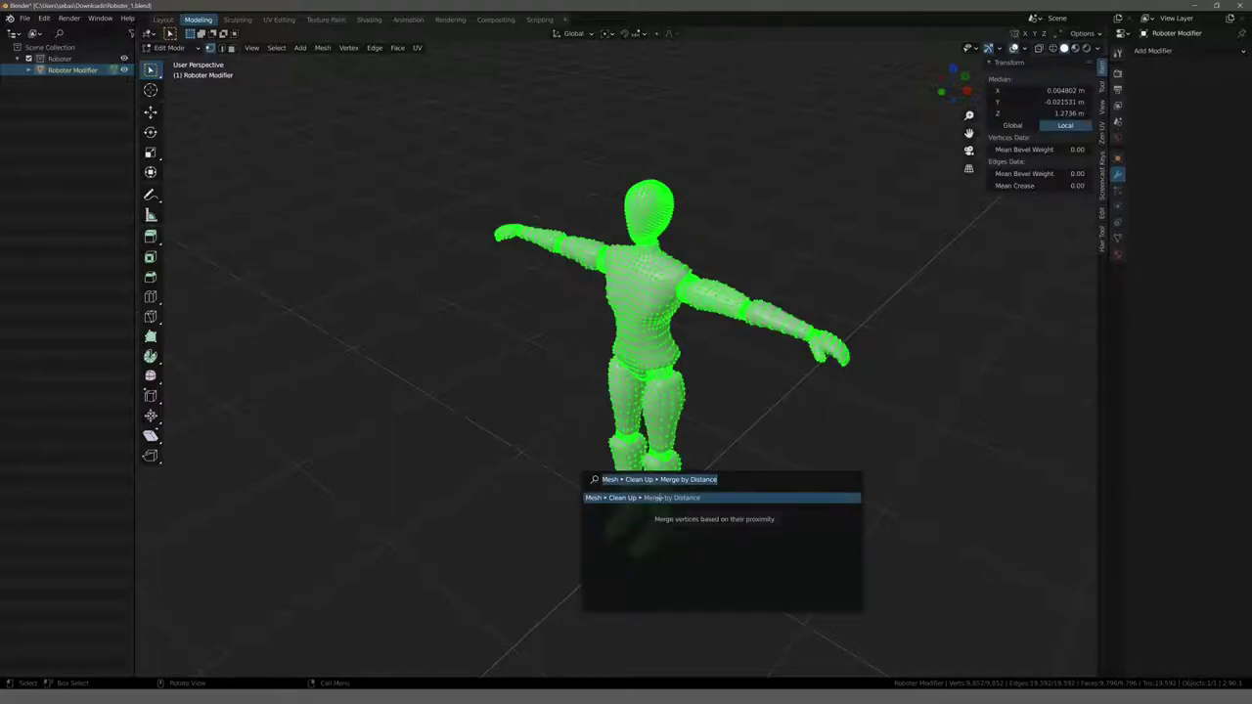
key("Return")
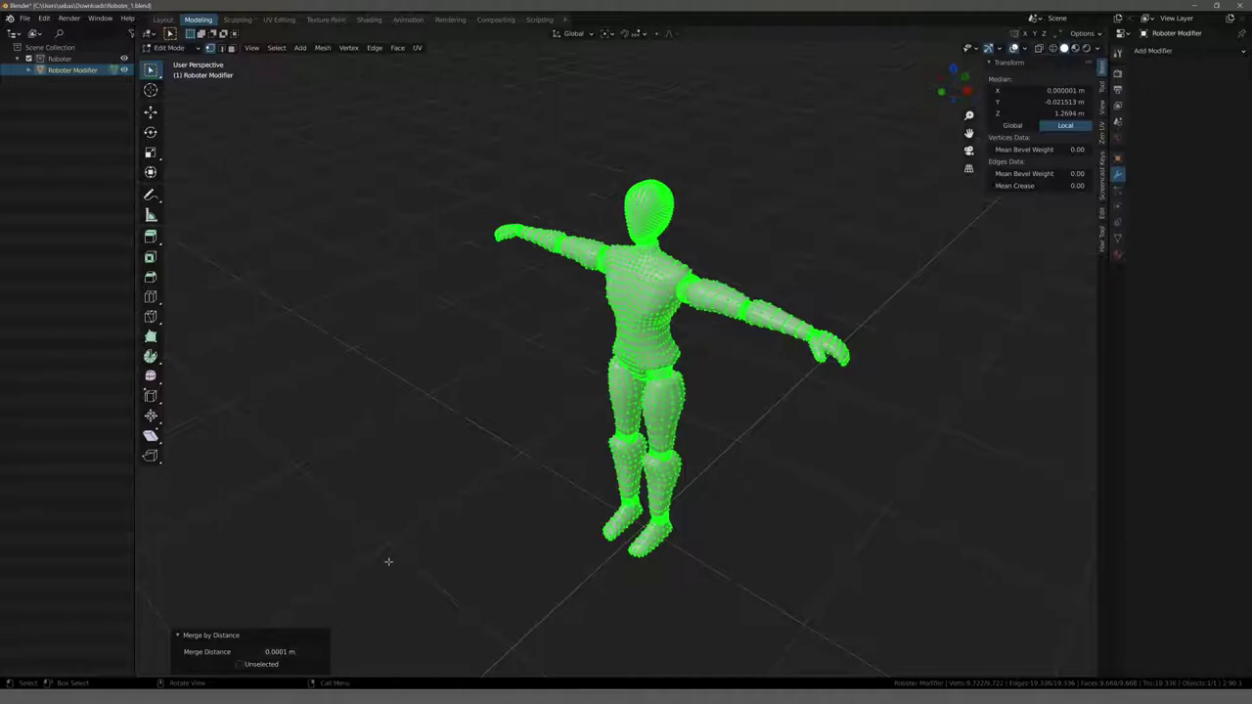
left_click(518, 347)
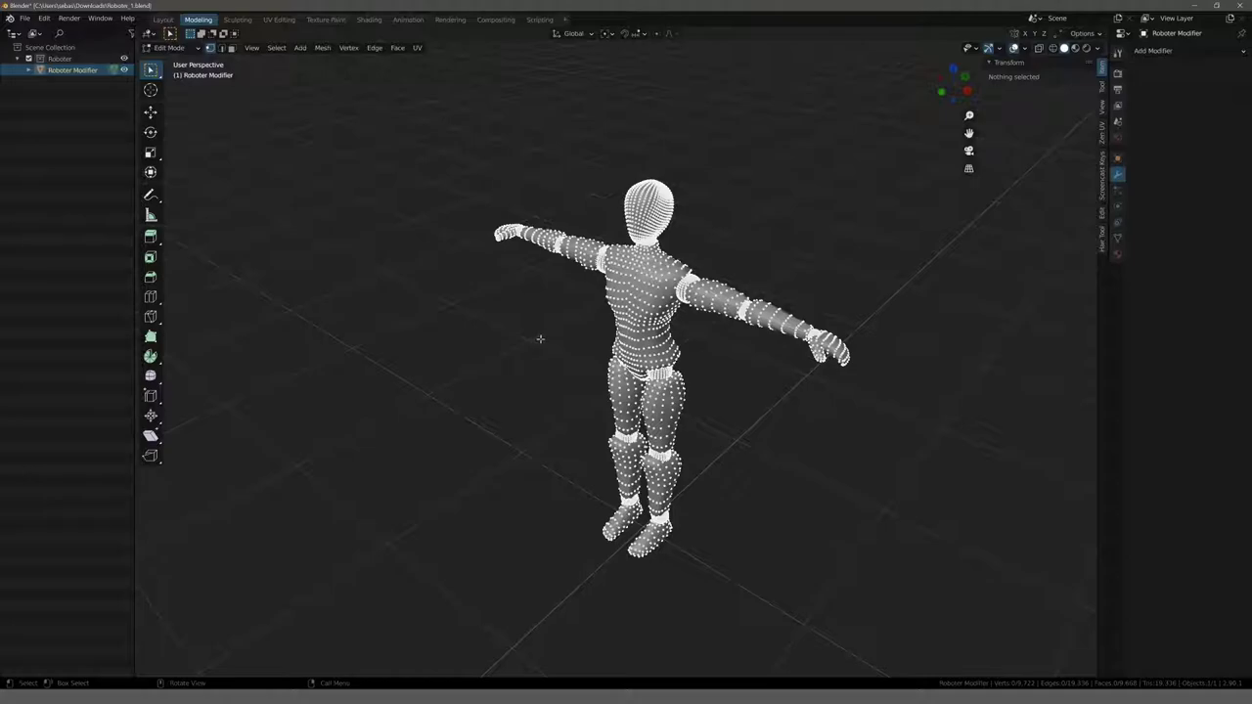
mouse_move(523, 352)
middle_mouse_down()
mouse_move(575, 339)
mouse_move(469, 343)
mouse_move(536, 338)
middle_mouse_up()
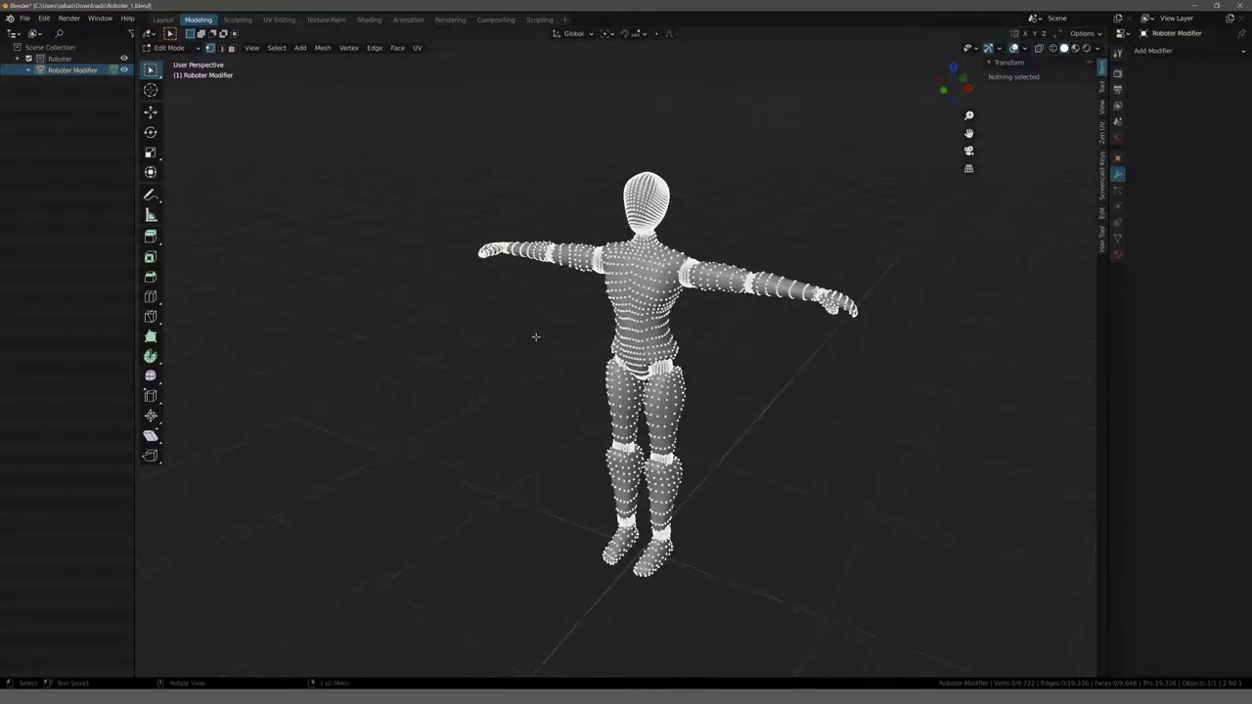
scroll(567, 336, "up", 2)
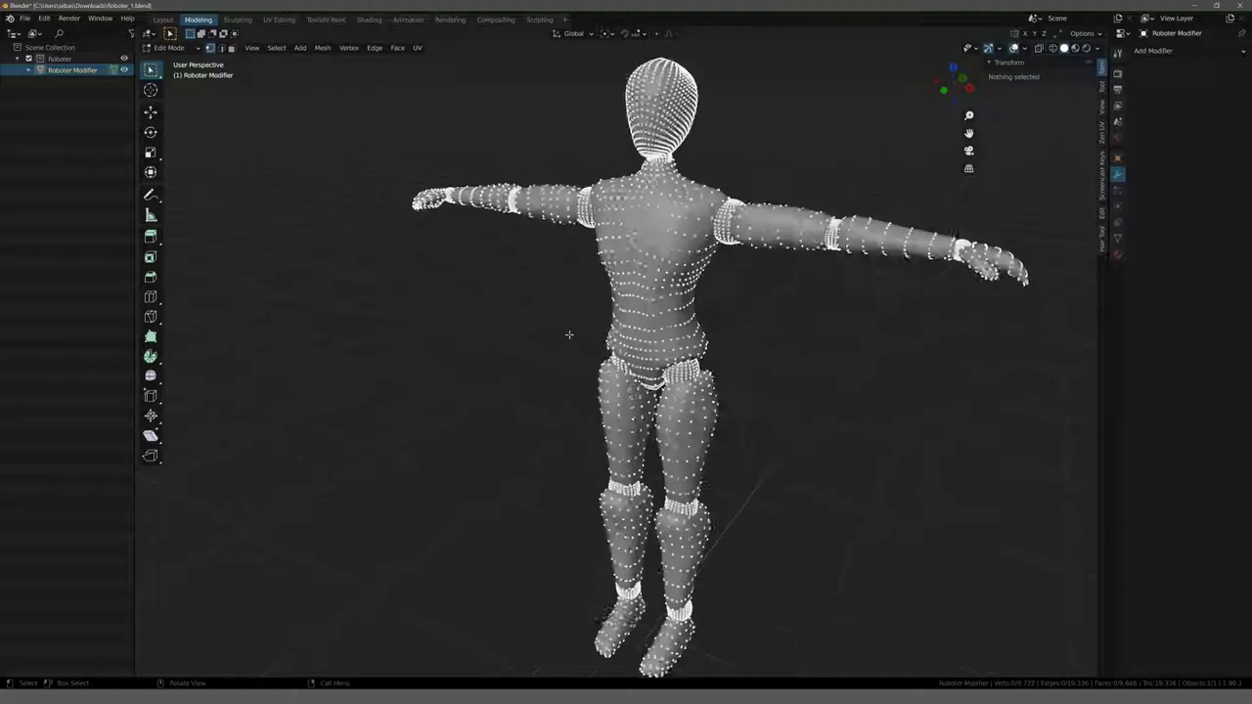
scroll(567, 336, "up", 2)
mouse_move(581, 325)
middle_mouse_down()
mouse_move(620, 371)
mouse_move(587, 352)
mouse_move(626, 361)
middle_mouse_up()
scroll(620, 370, "up", 5)
left_click(586, 259)
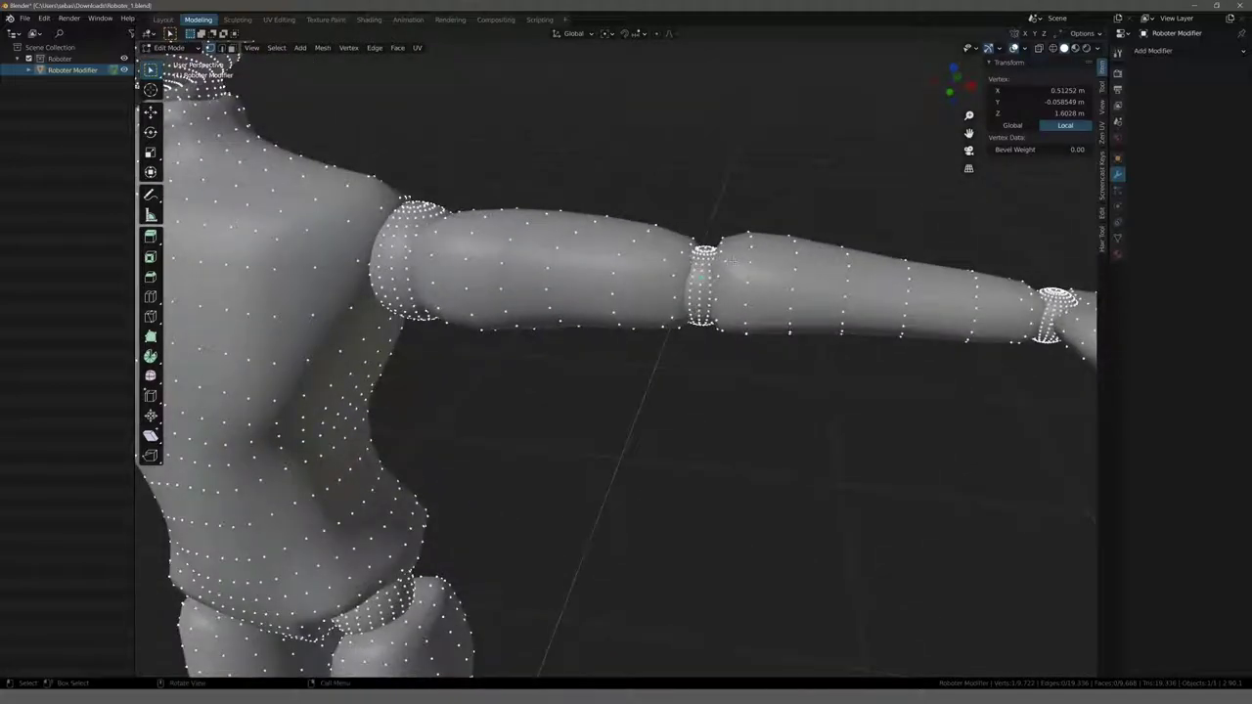
- Confirm the forearm and upper arm are separate pieces by selecting linked, moving, and cancelling
key("l")
middle_click_drag(635, 278, 538, 277, "shift")
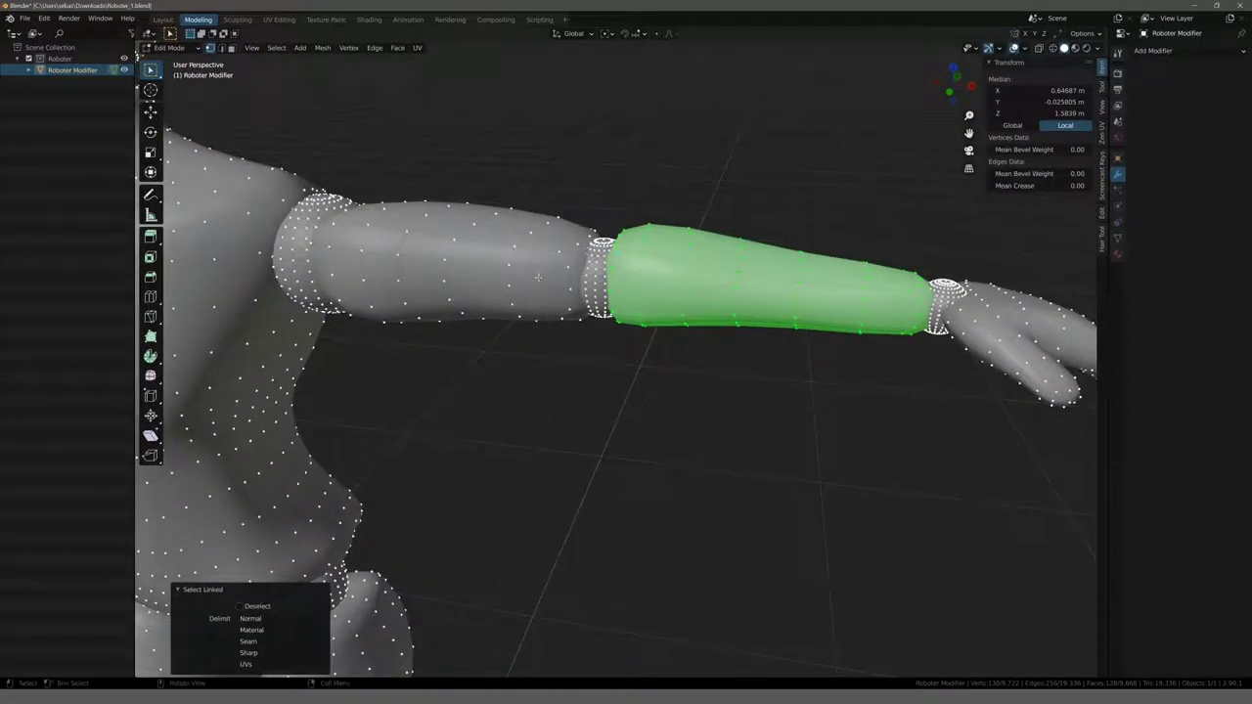
key("g")
right_click(533, 395)
scroll(532, 395, "down", 4)
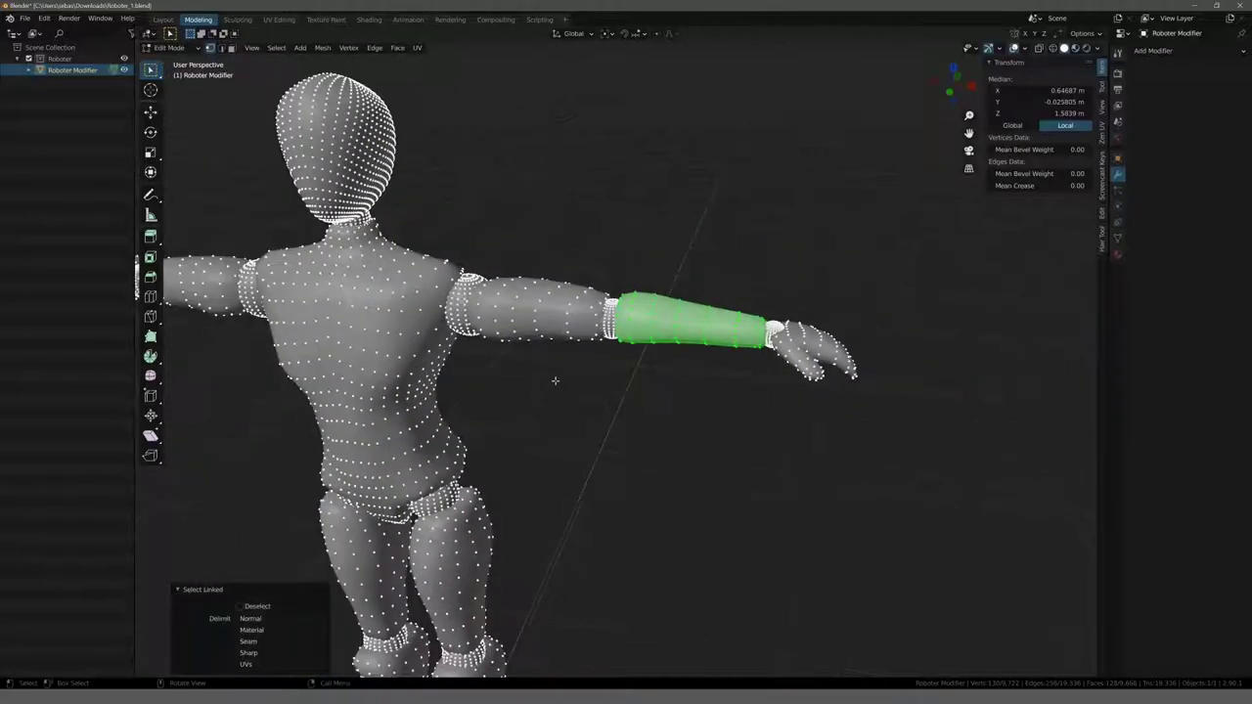
left_click(548, 305)
key("l")
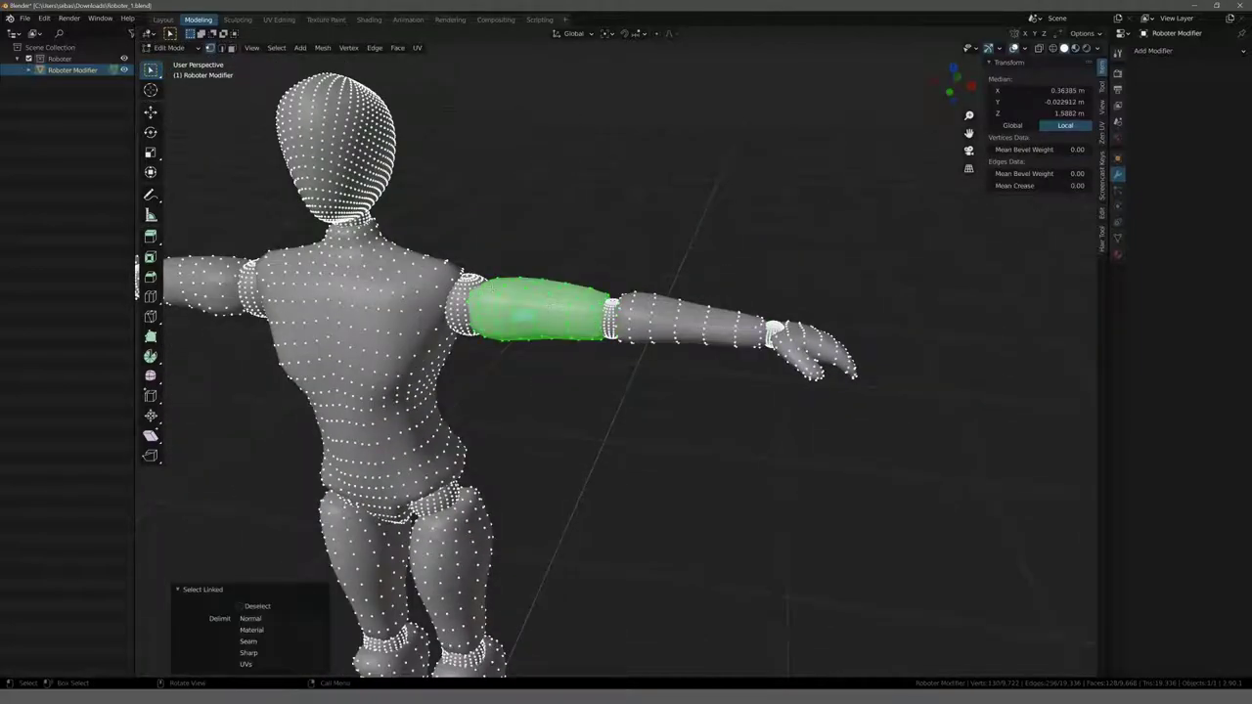
key("g")
key("Escape")
- Select the elbow ring, wrist ring and hand as linked pieces, test-moving the hand
left_click(610, 318)
key("l")
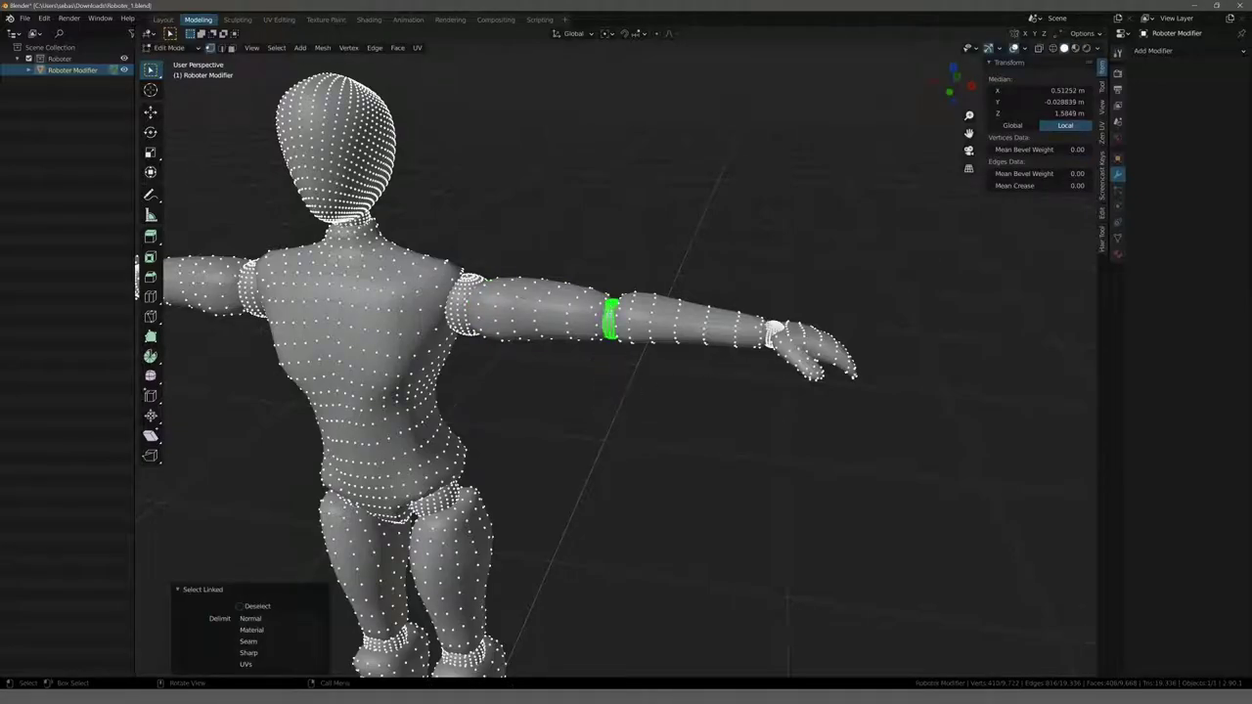
left_click(772, 336)
key("l")
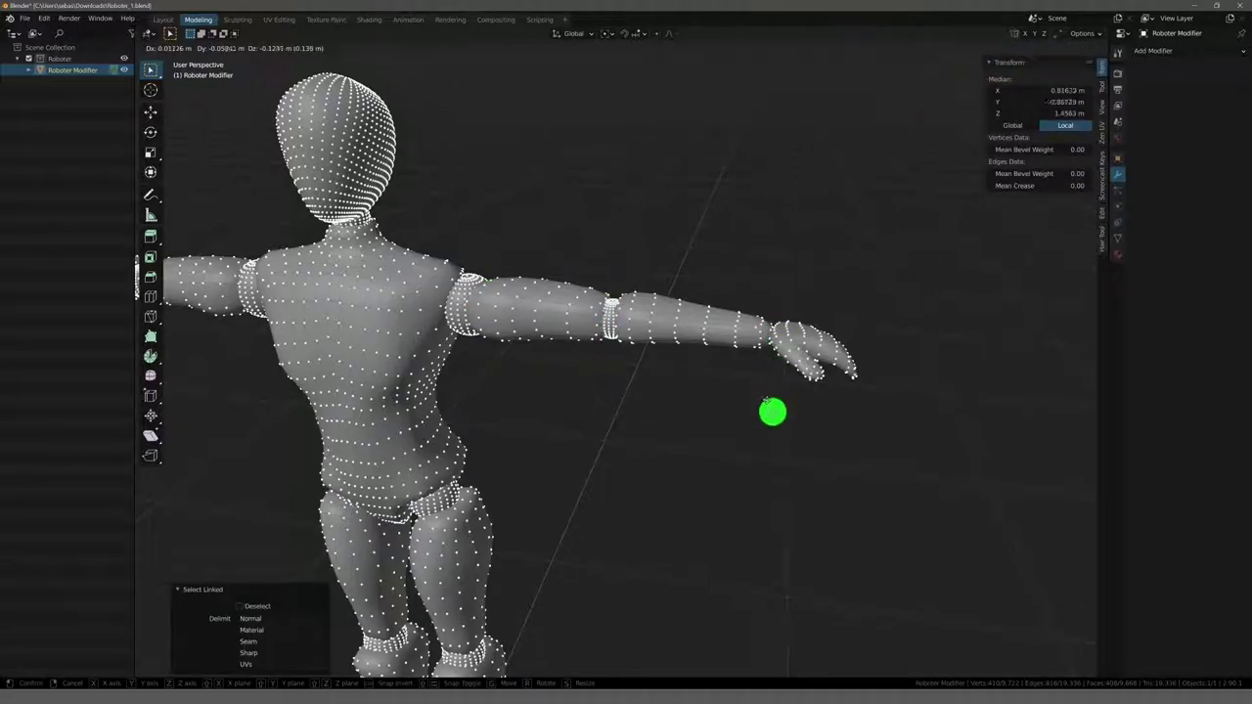
left_click(773, 335)
key("l")
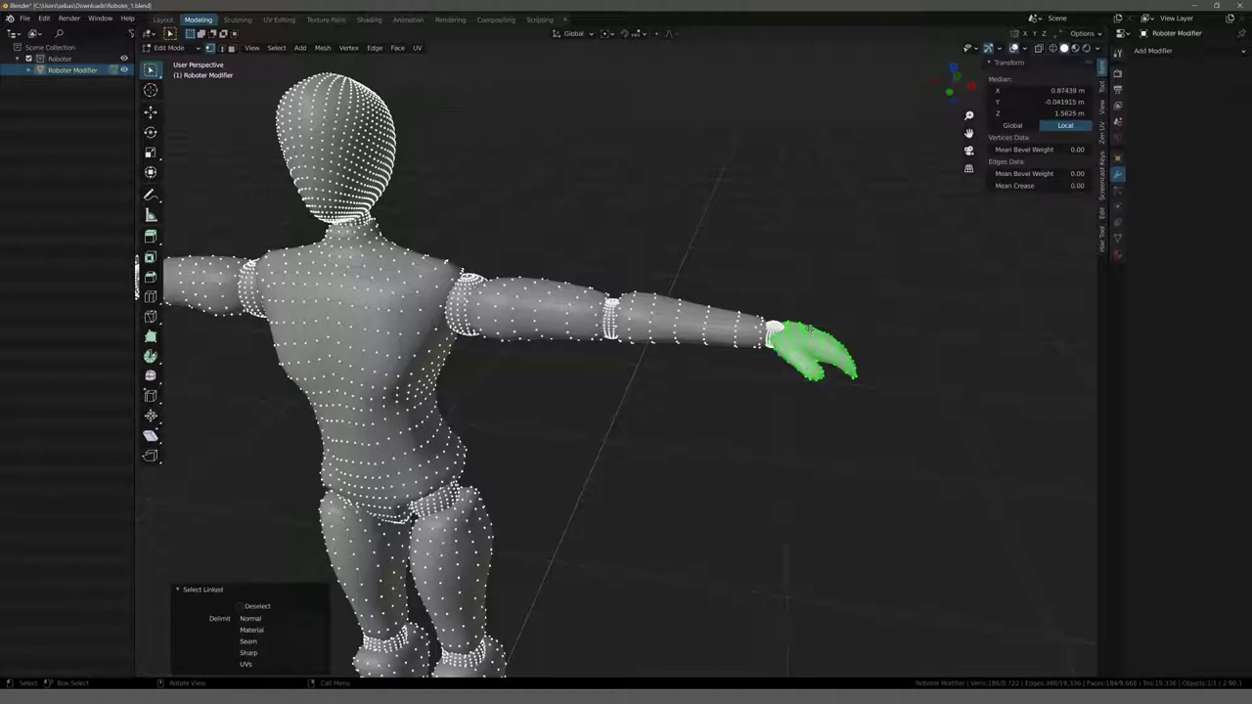
key("g")
right_click(800, 436)
- Test-move the torso, then hide and reveal the linked head piece
left_click(337, 298)
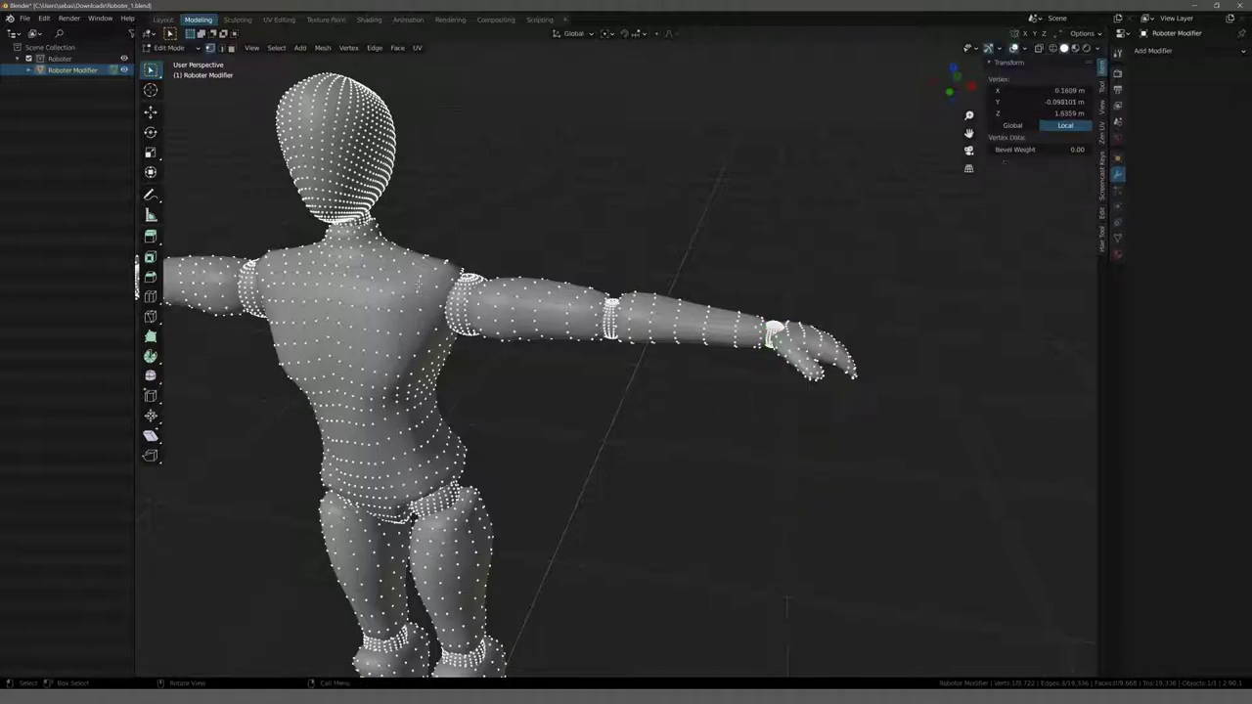
key("l")
key("g")
key("Escape")
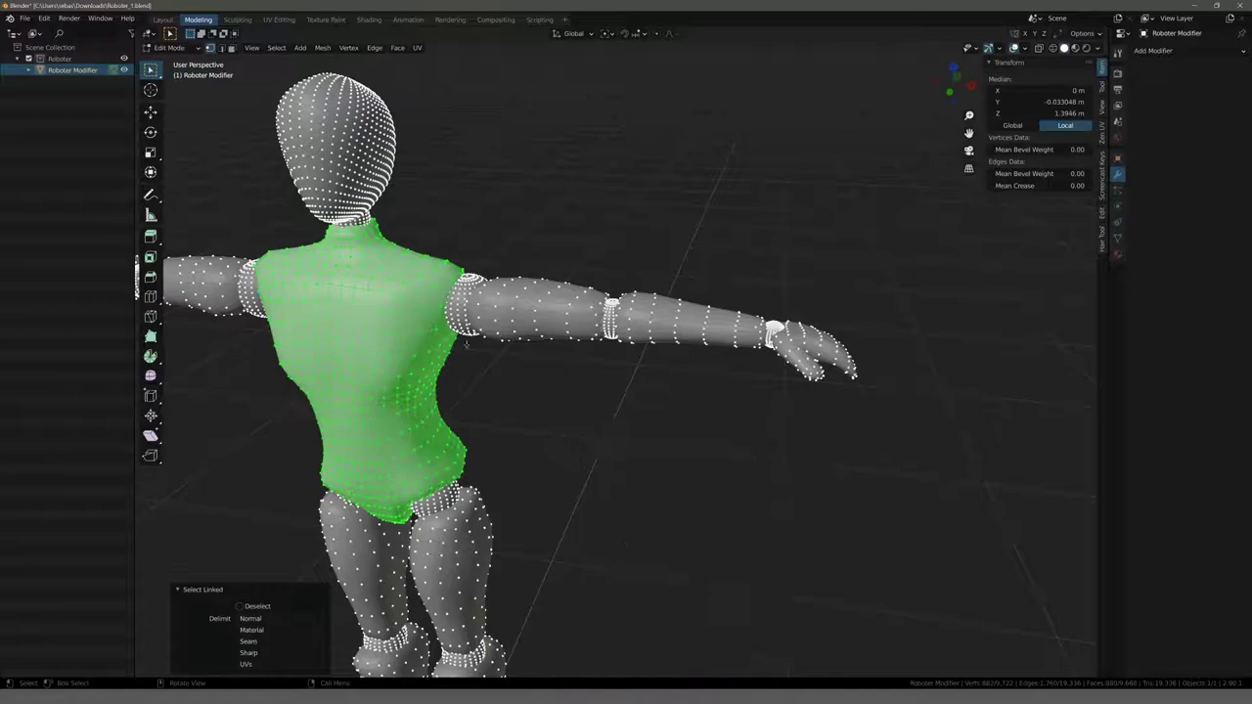
left_click(326, 150)
key("l")
key("h")
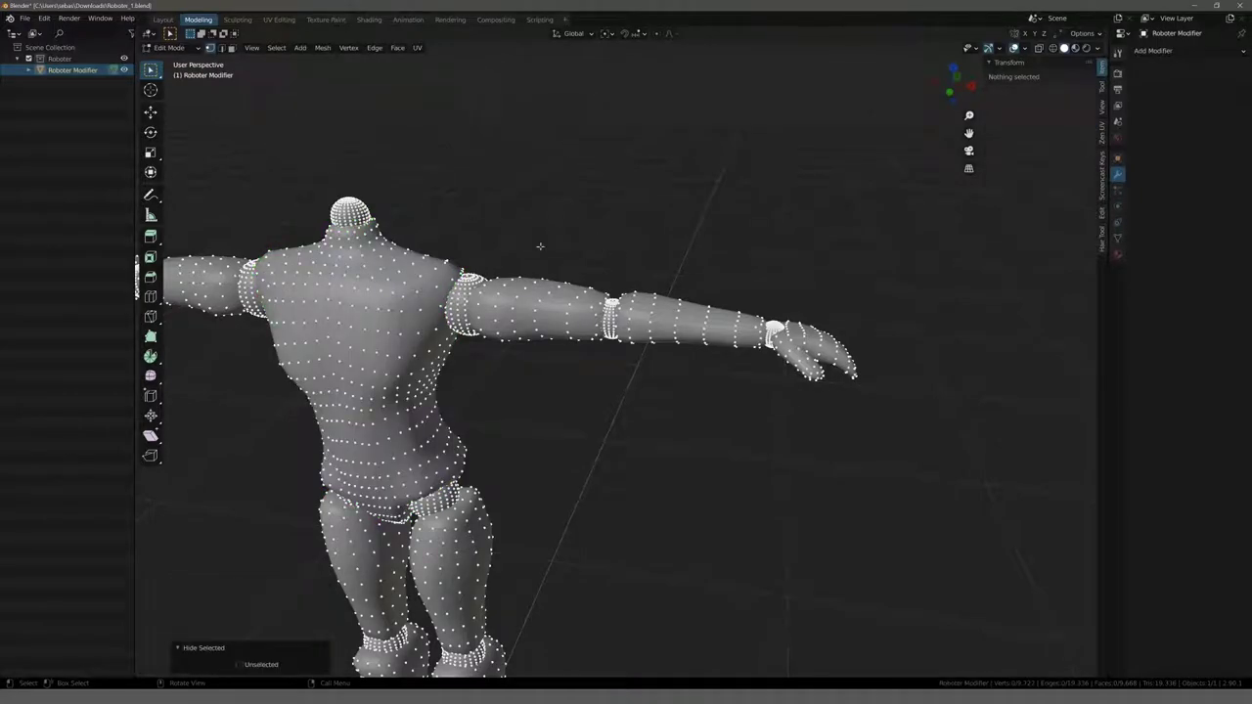
key("alt+h")
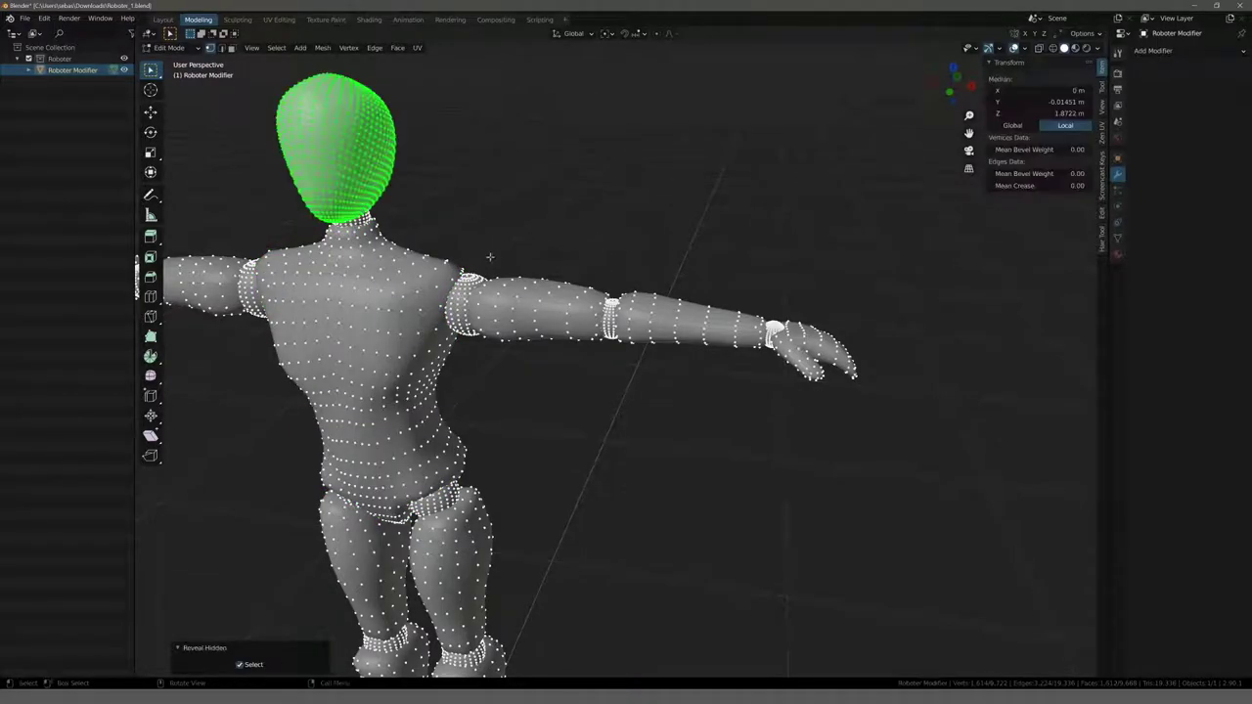
middle_click_drag(251, 345, 496, 347)
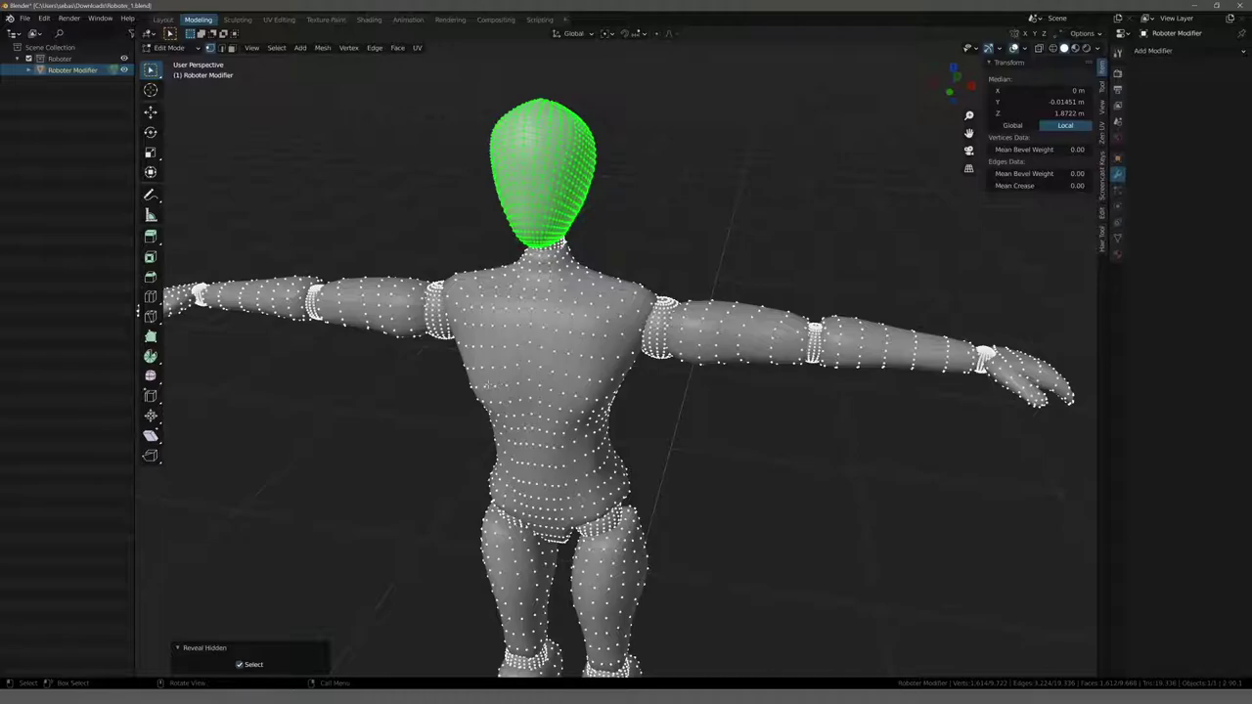
- Test-move the other arm's shoulder ring and upper arm as separate pieces, cancel, then deselect all
left_click(423, 318)
key("l")
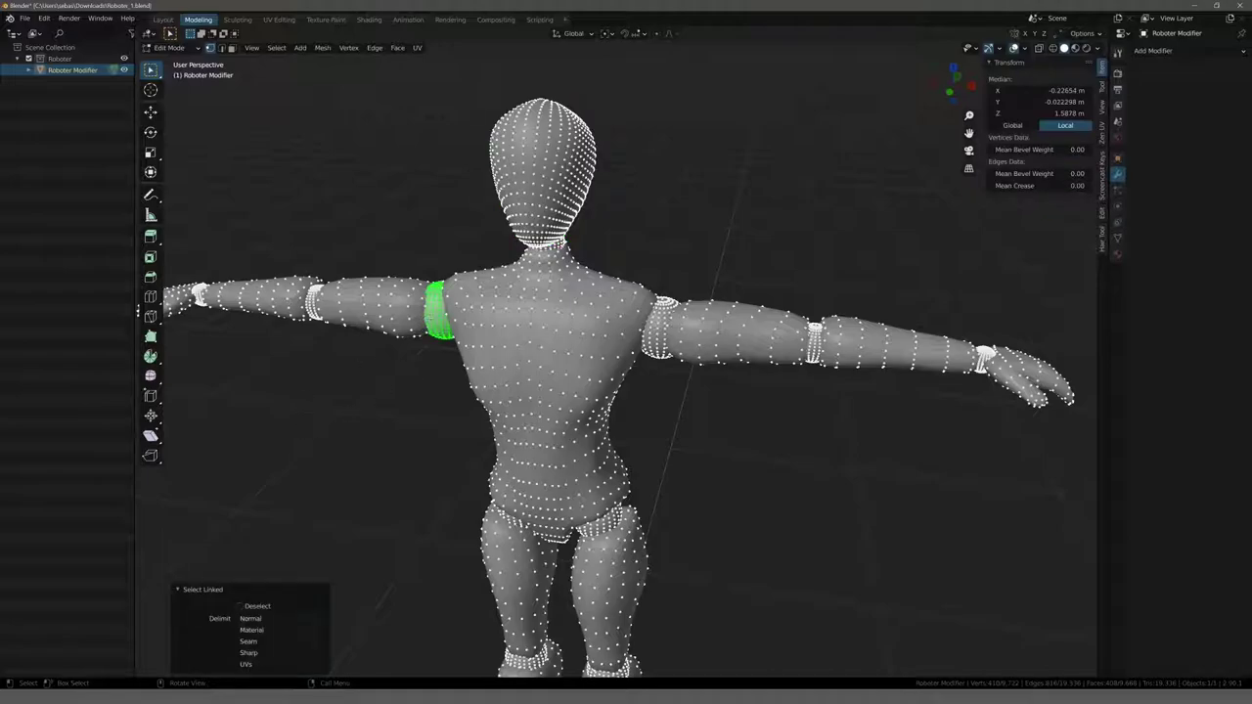
key("g")
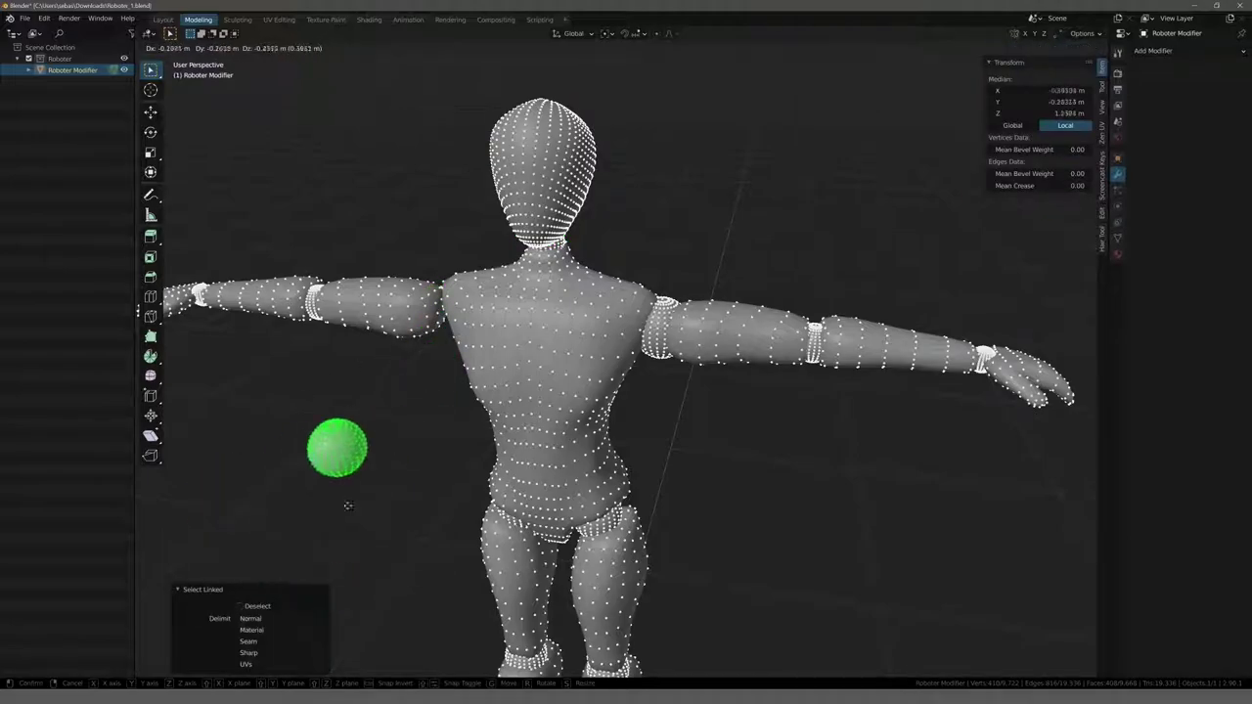
key("Escape")
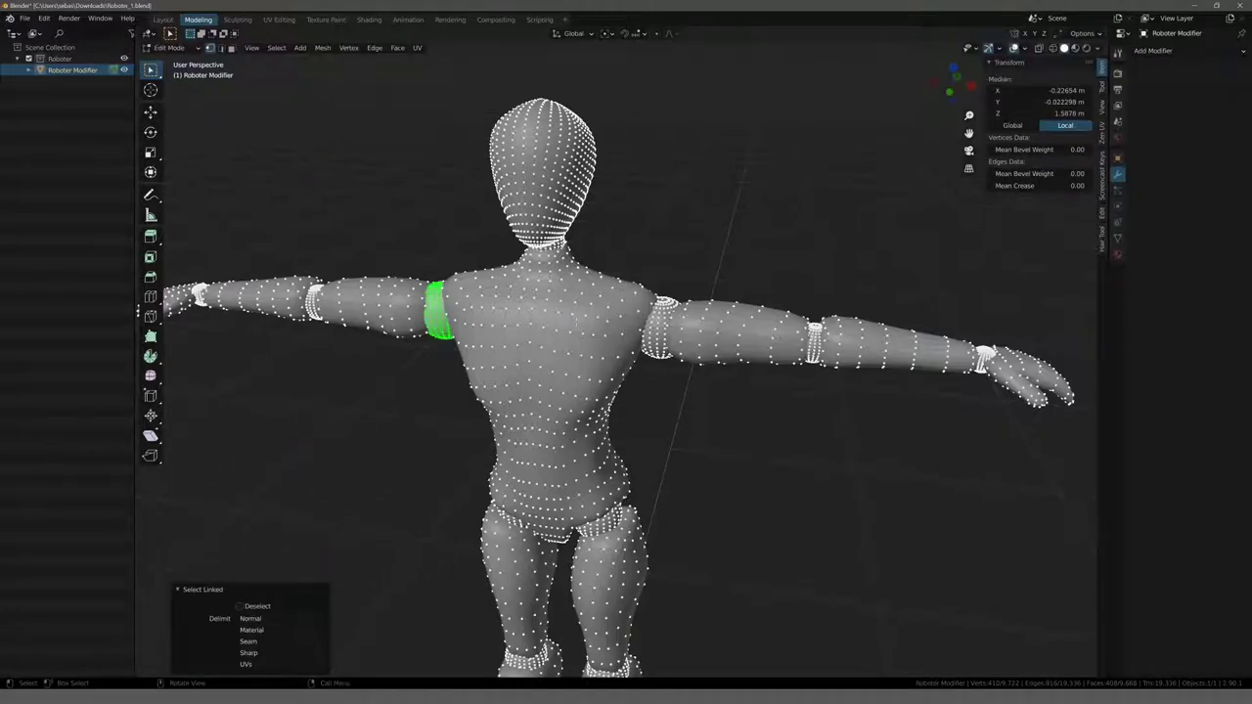
key("l")
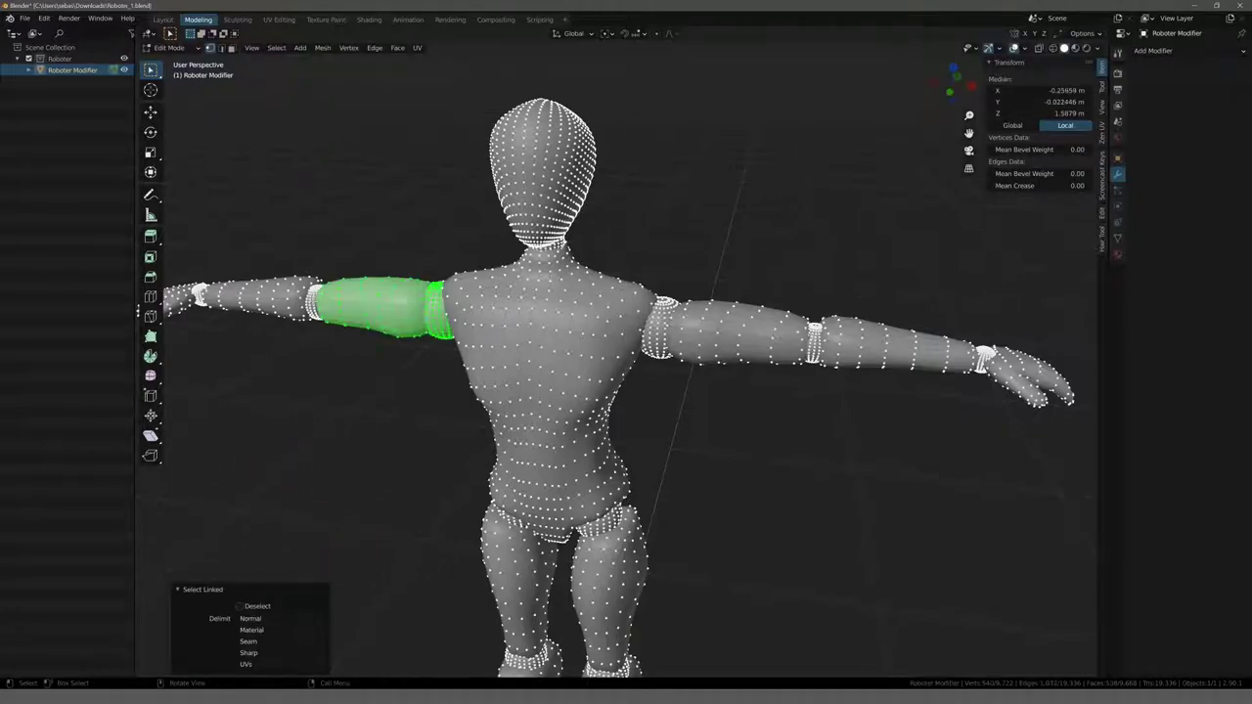
key("g")
key("Escape")
key("alt+a")
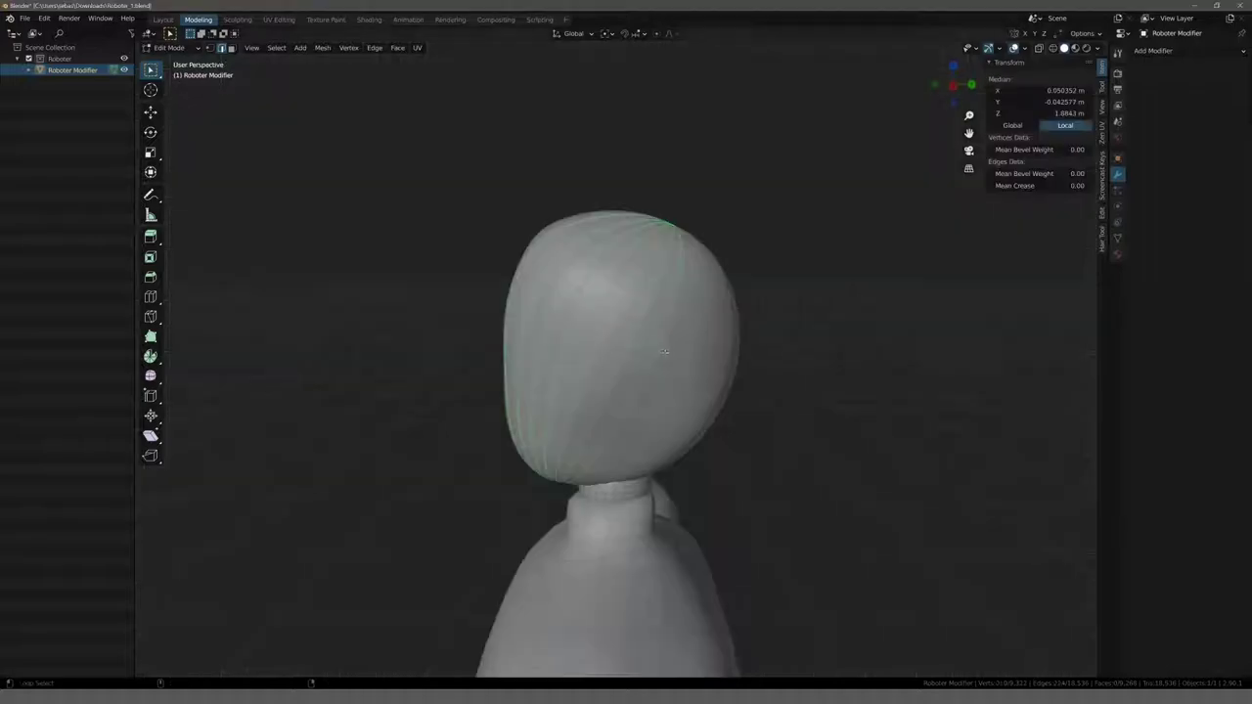
- Select an edge loop on one side of the head and assign it to a new vertex group 'Group'
middle_click_drag(678, 265, 660, 343)
left_click(670, 340, "alt+shift")
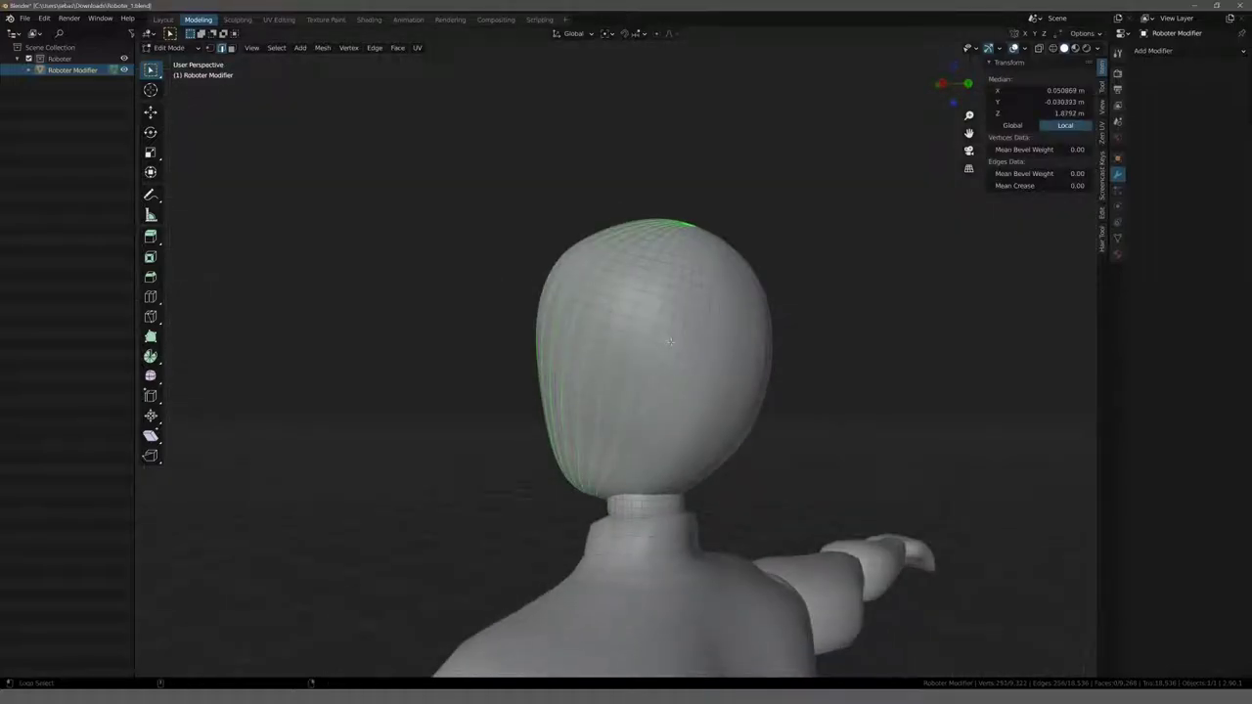
mouse_move(710, 364)
middle_mouse_down()
mouse_move(492, 283)
mouse_move(743, 339)
middle_mouse_up()
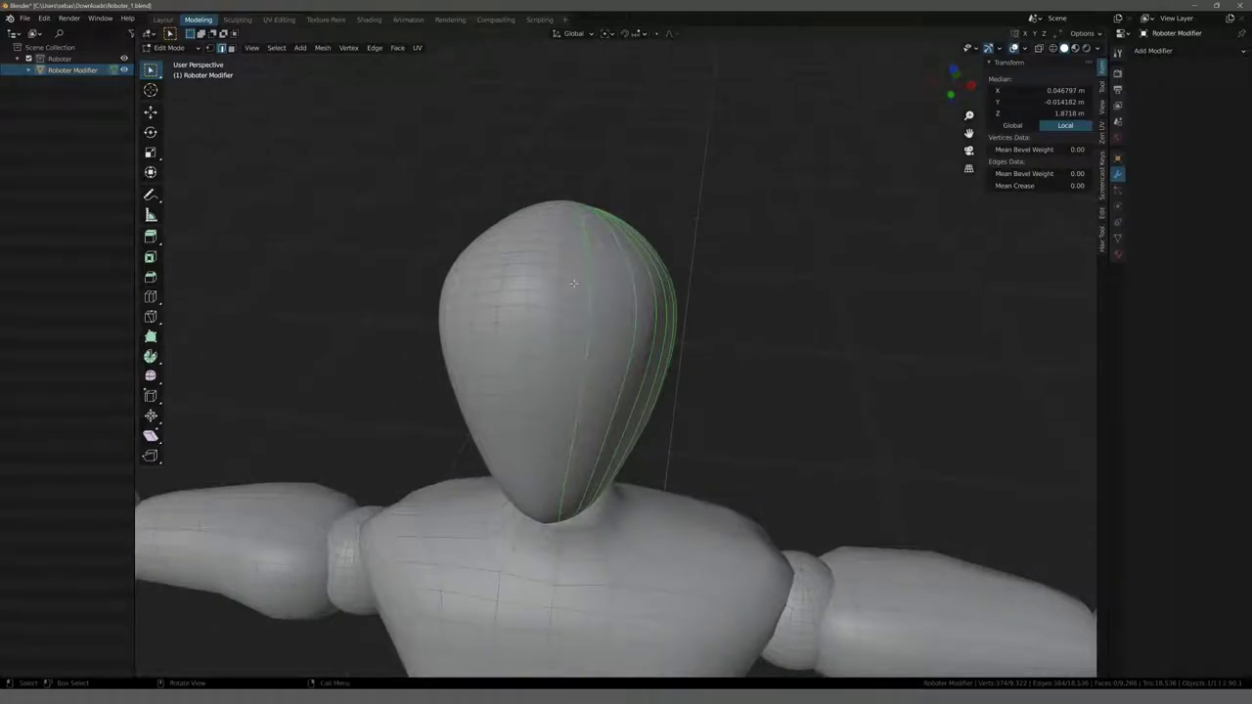
scroll(573, 284, "down", 2)
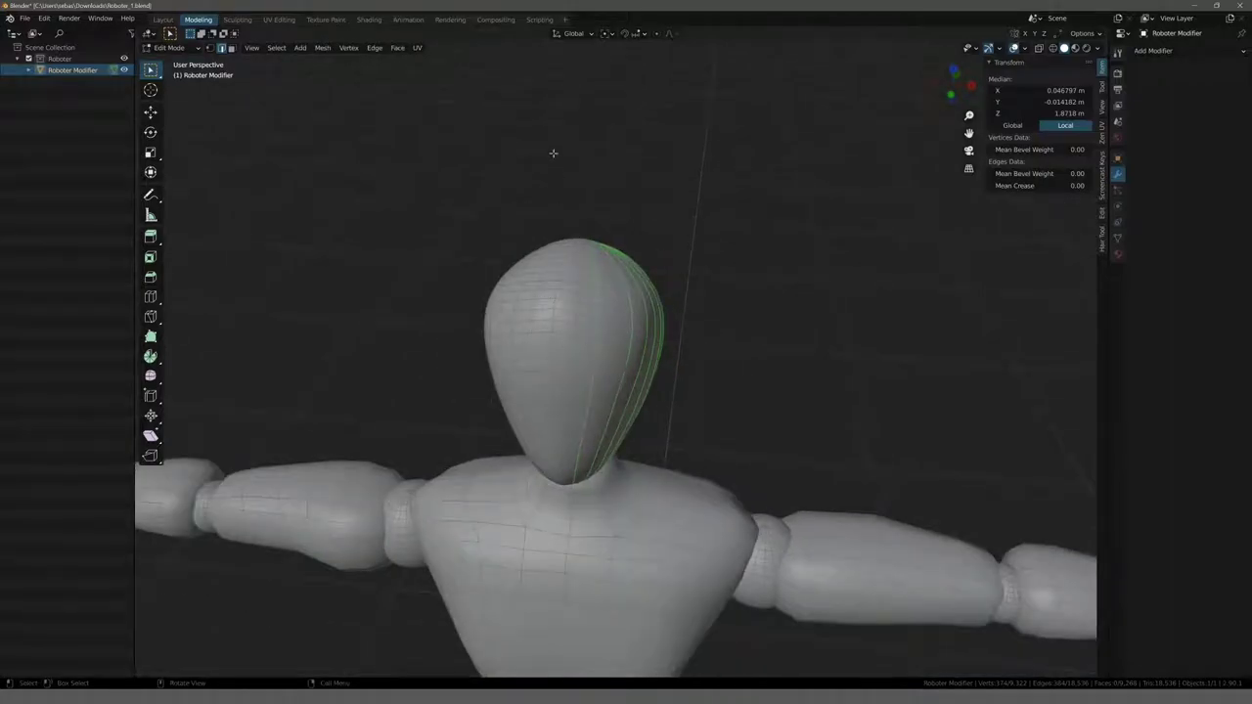
left_click(1118, 238)
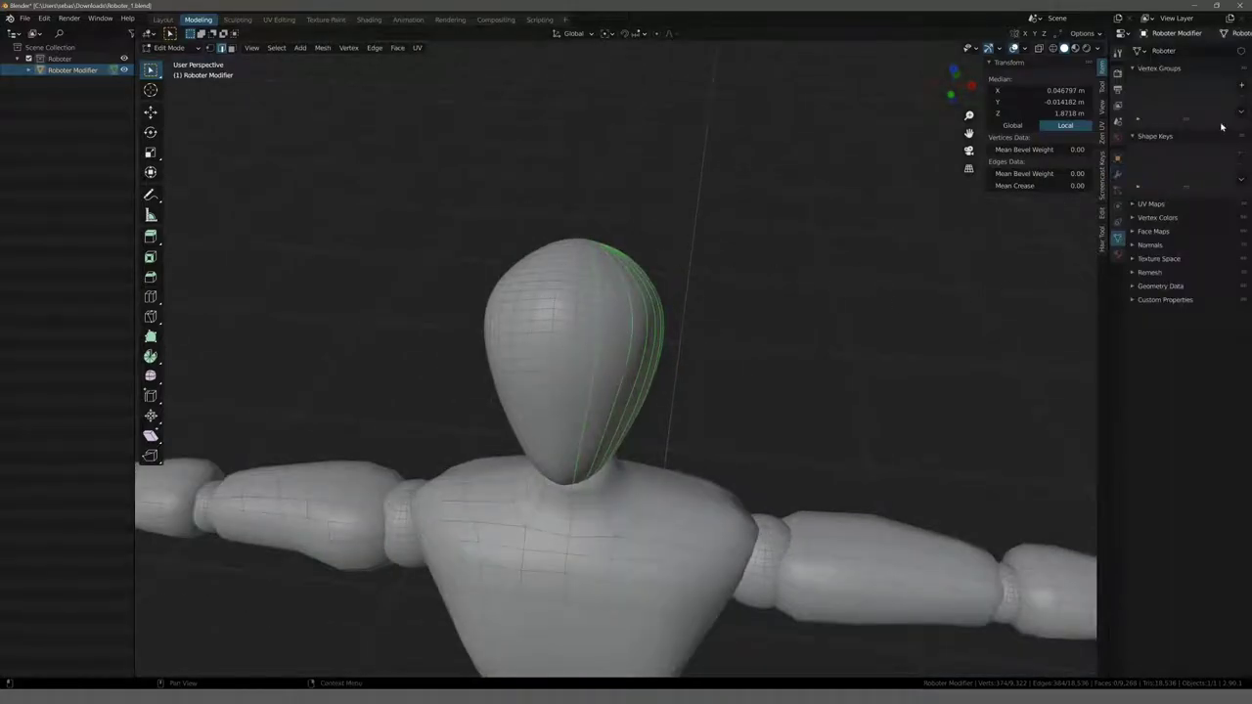
left_click(1242, 85)
left_click(1142, 156)
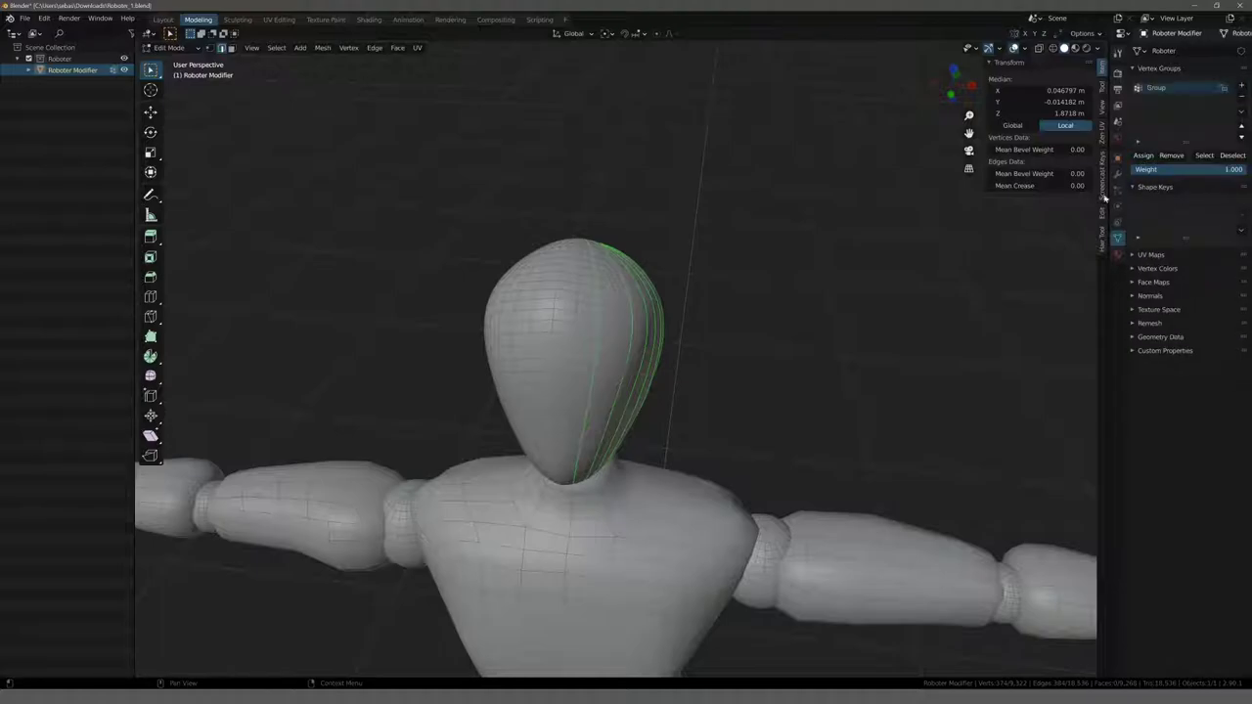
- Mirror the selection to the head's other side, assign it to Group, and reselect the group to check
left_click(275, 48)
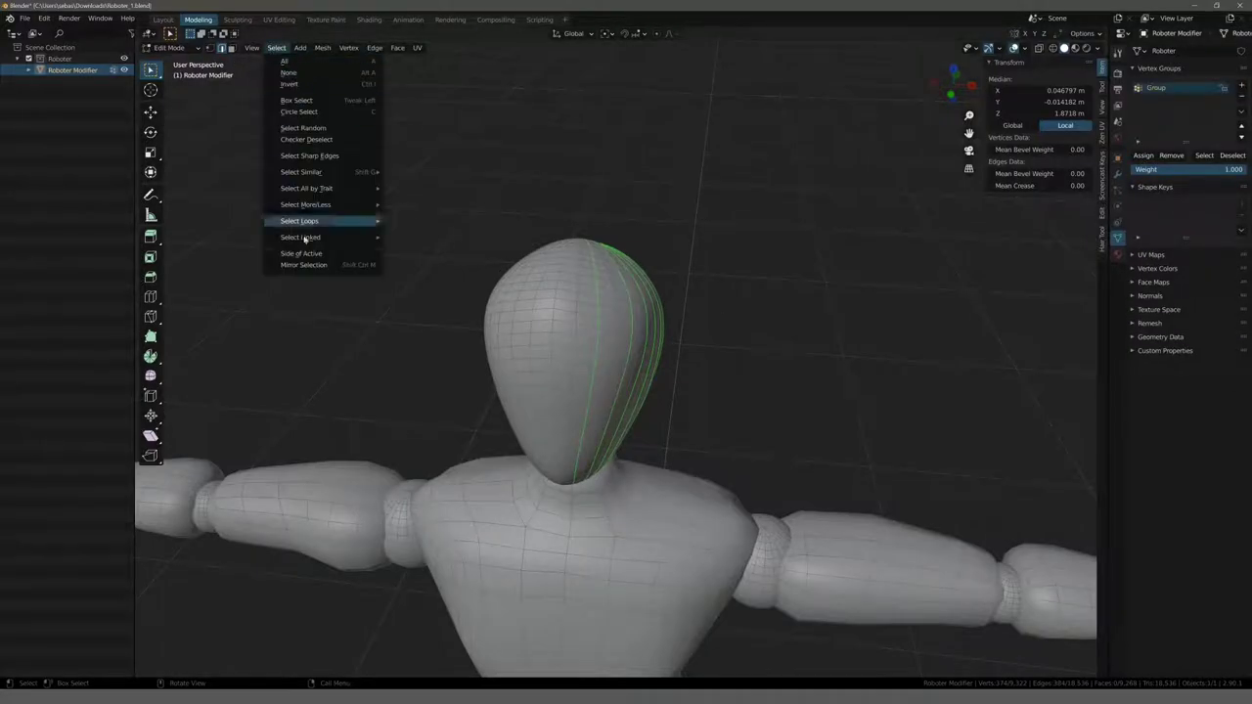
left_click(298, 269)
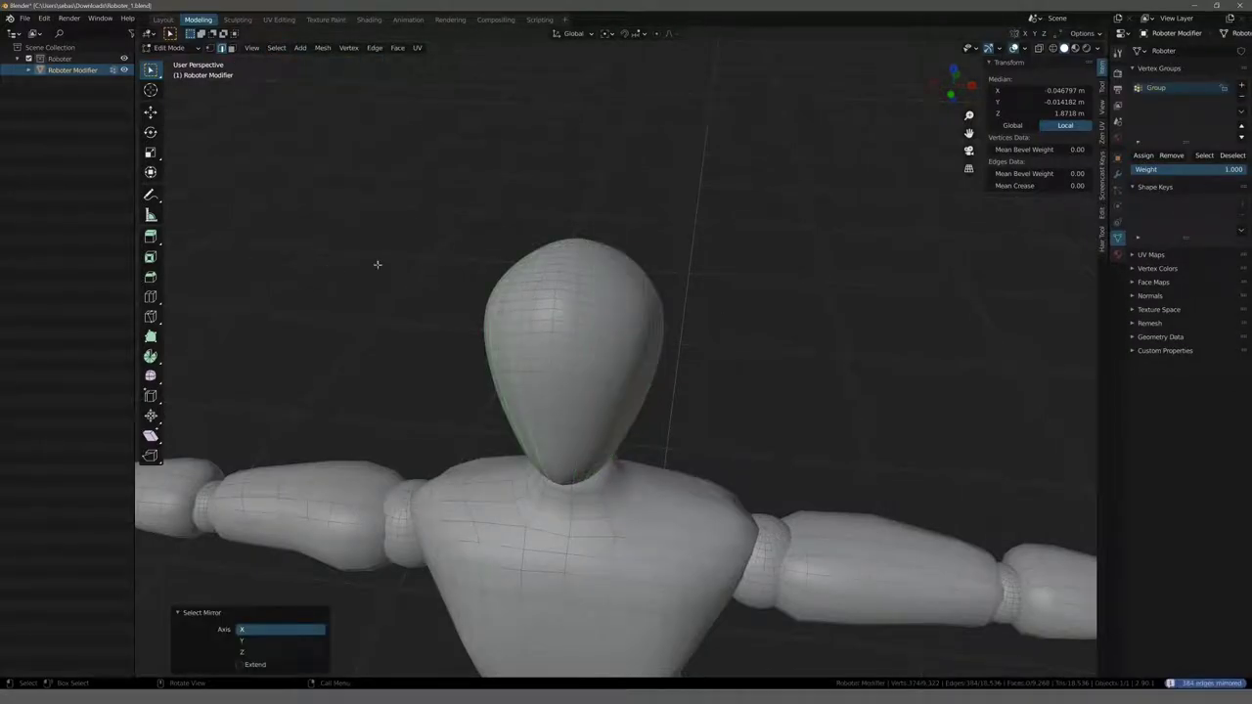
left_click(1142, 155)
left_click(1207, 159)
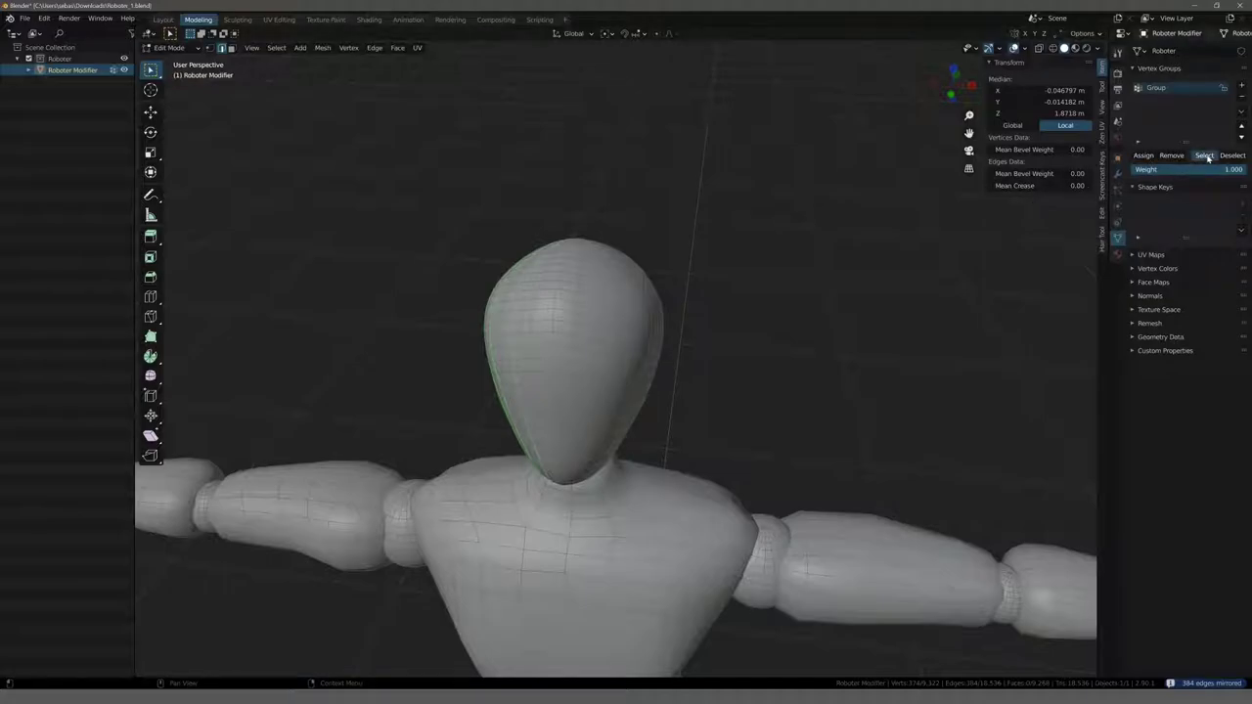
- Use the edge context menu on the selection and view the figure from other angles
mouse_move(684, 237)
middle_mouse_down()
mouse_move(725, 253)
mouse_move(662, 159)
middle_mouse_up()
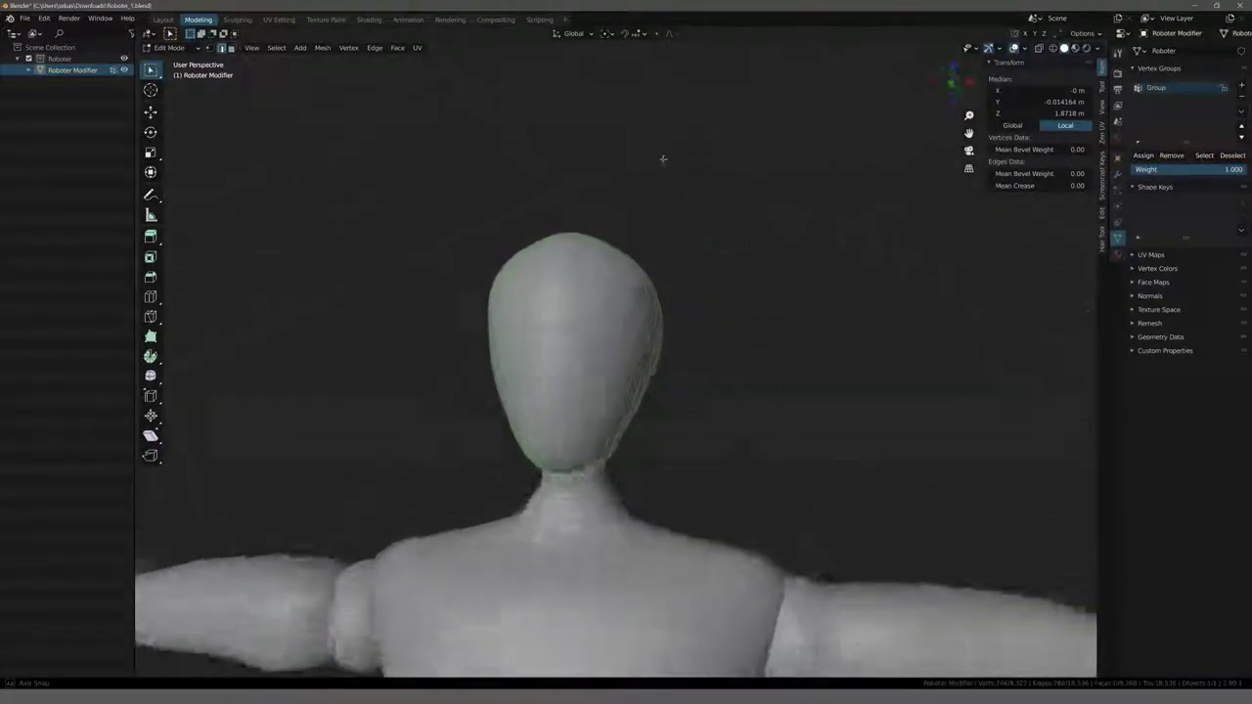
right_click(545, 229)
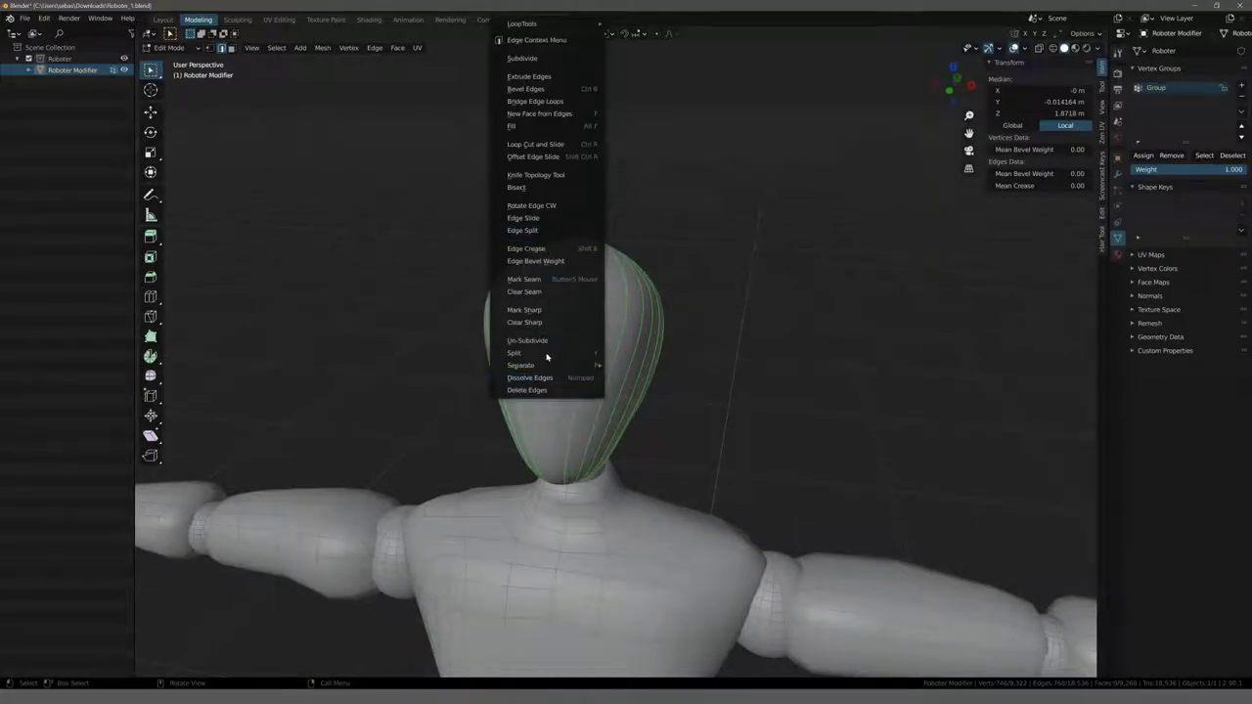
left_click(533, 378)
middle_click_drag(478, 265, 388, 279)
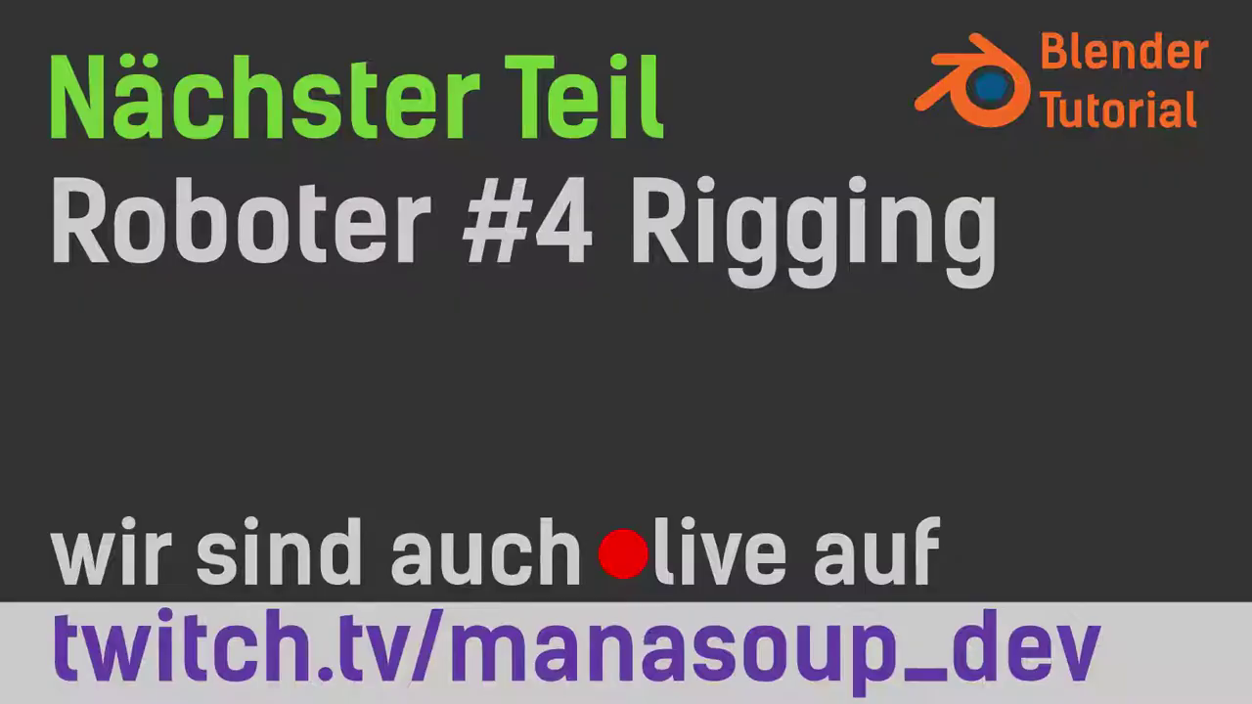